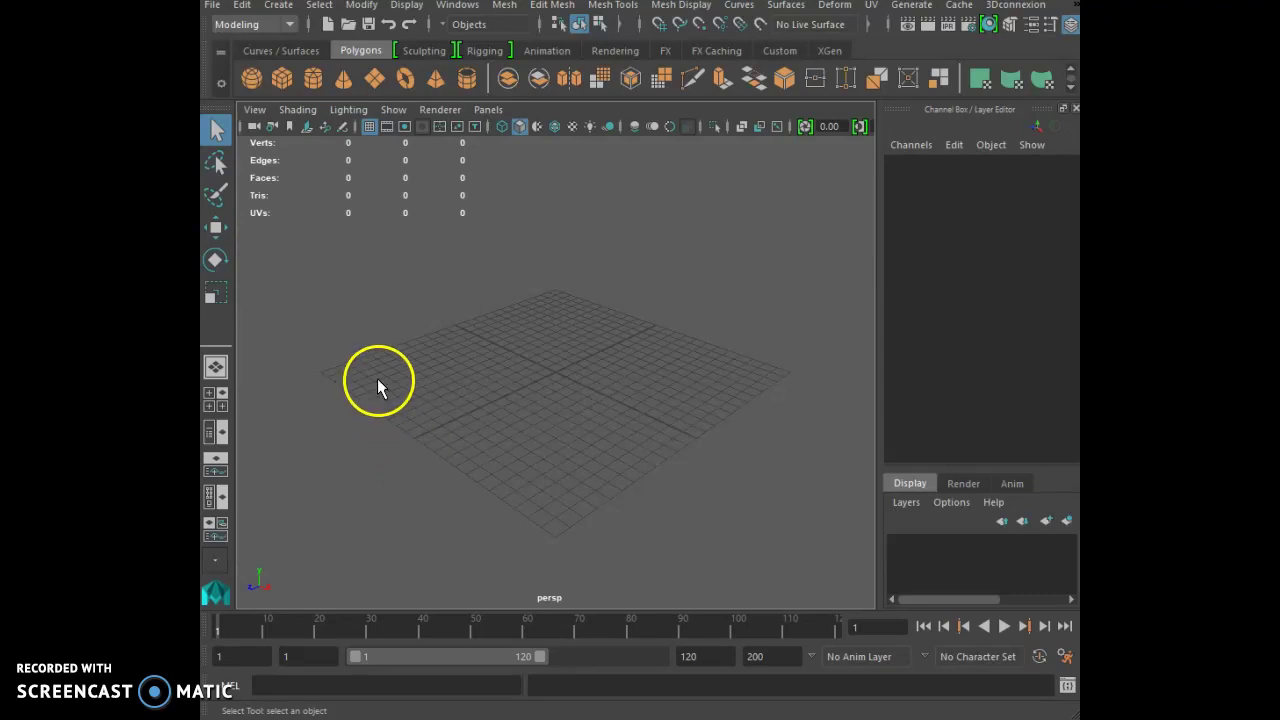
Step: Create a polygon cube on the grid, about 2.9 wide, 1.8 high and 9.4 deep
left_click(282, 78)
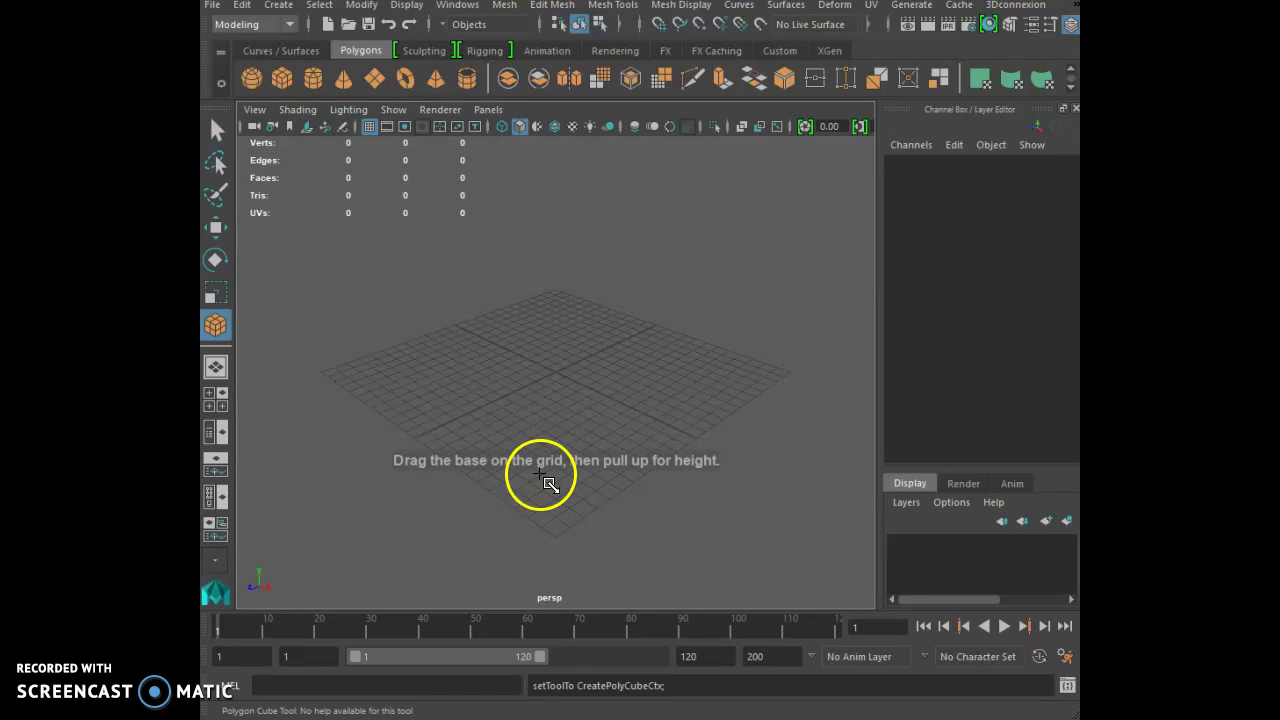
left_click_drag(500, 376, 598, 338)
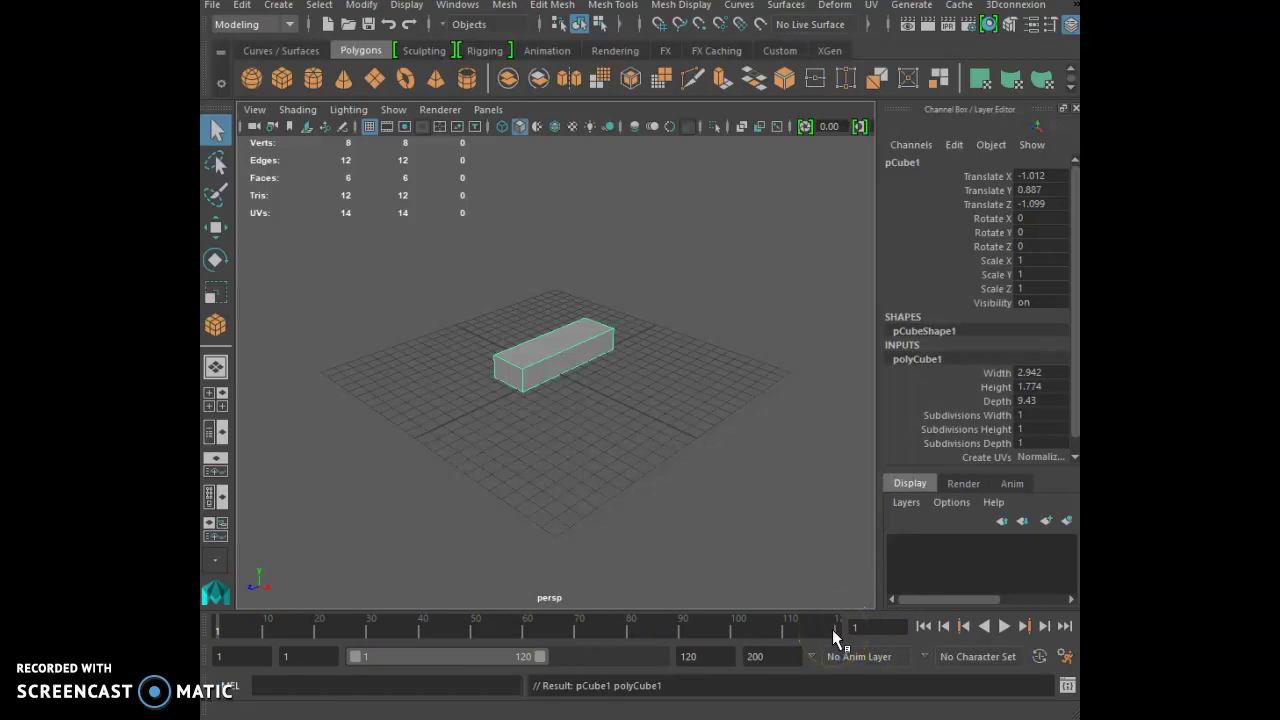
Step: Switch the menu set from Modeling to Animation
left_click(817, 593)
left_click(289, 27)
left_click(273, 76)
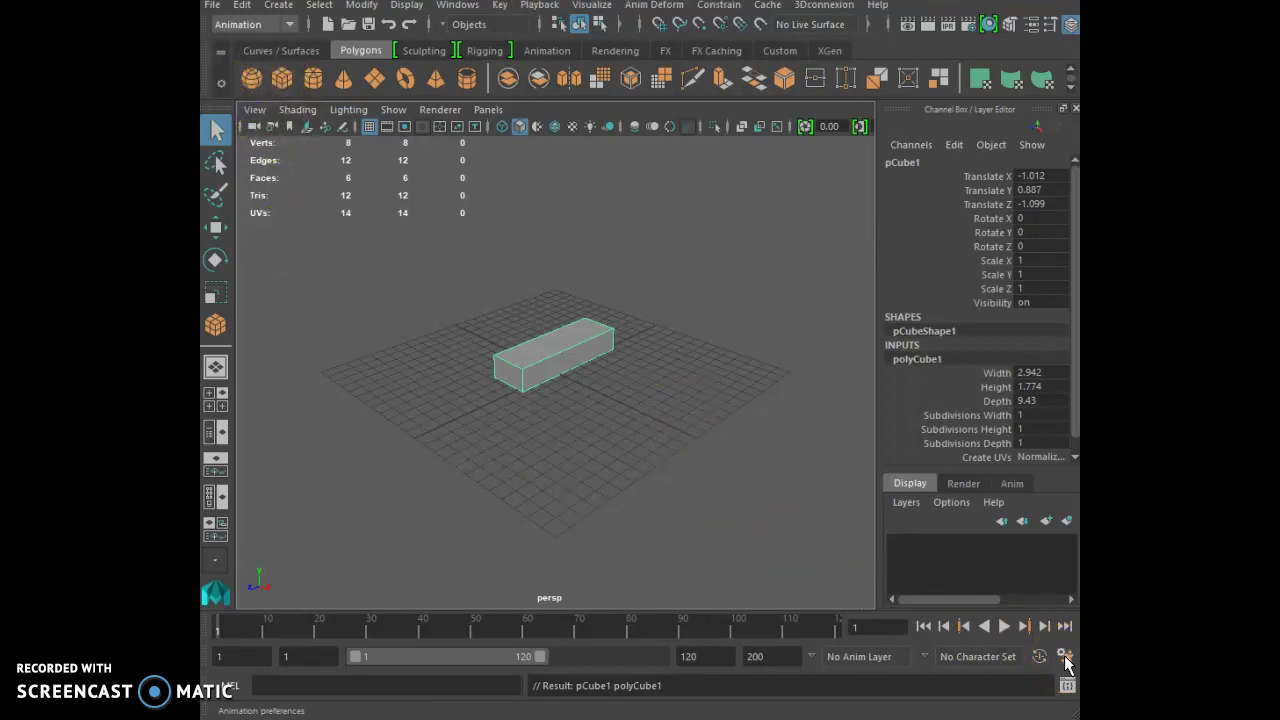
Step: In the Time Slider preferences, set the playback speed to Other at 60 fps and save the preferences
left_click_drag(1065, 276, 477, 123)
left_click(635, 455)
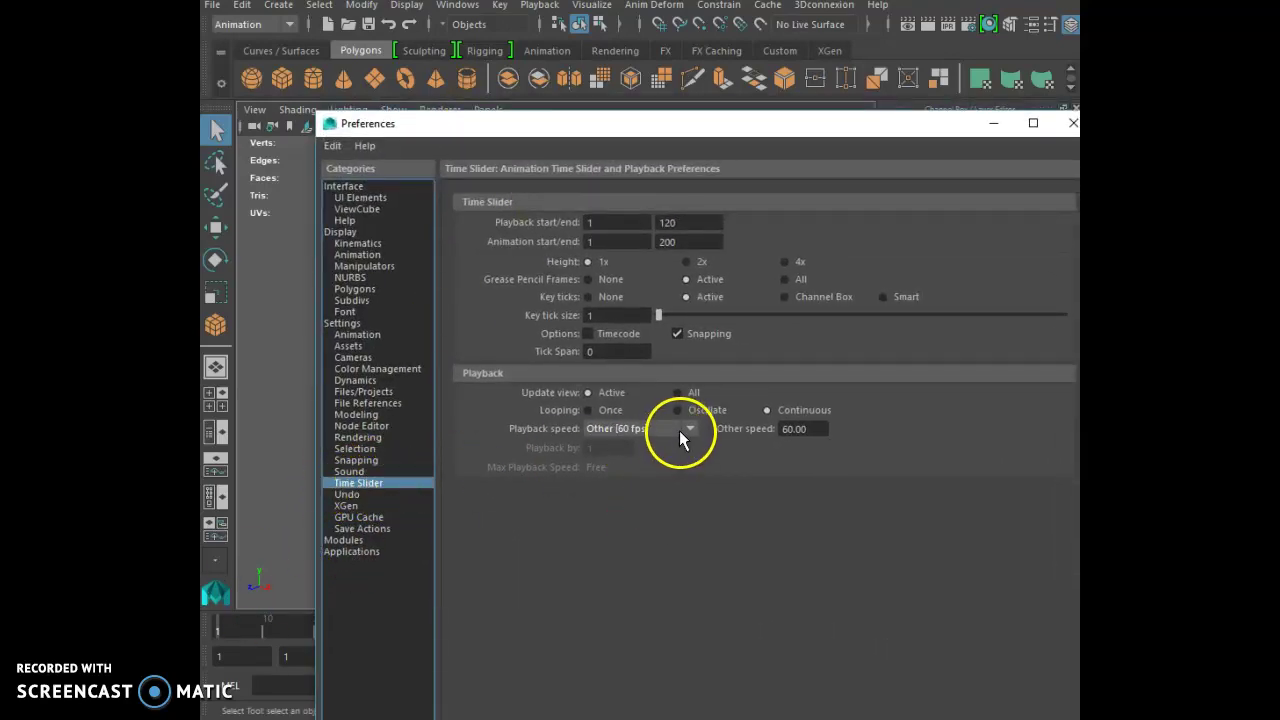
left_click(680, 429)
left_click(668, 448)
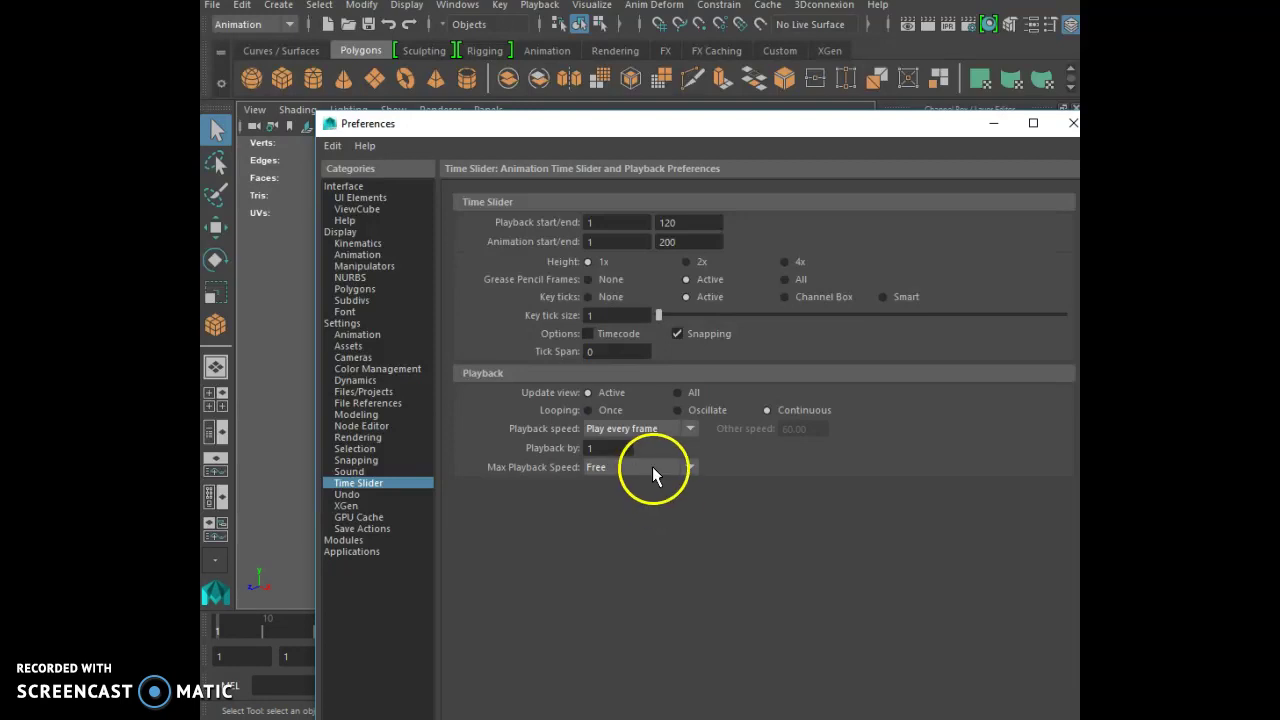
left_click(689, 429)
left_click_drag(689, 434, 618, 516)
left_click_drag(786, 432, 737, 446)
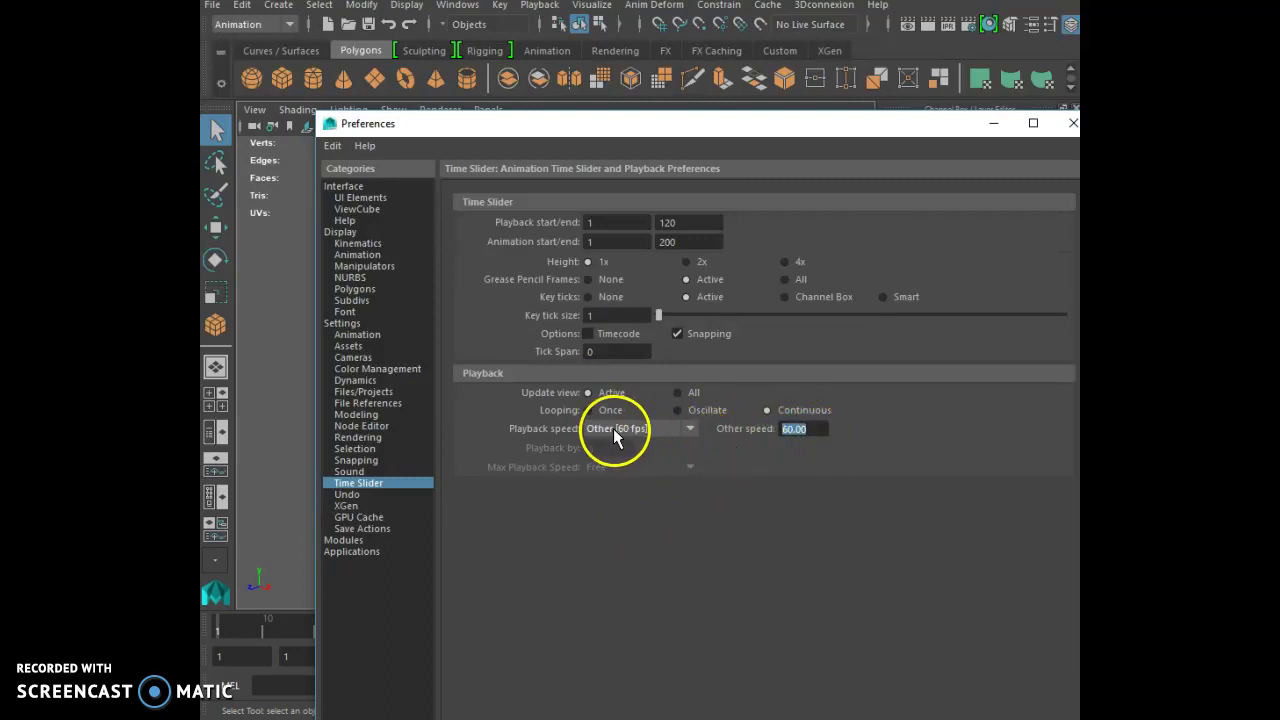
left_click(667, 431)
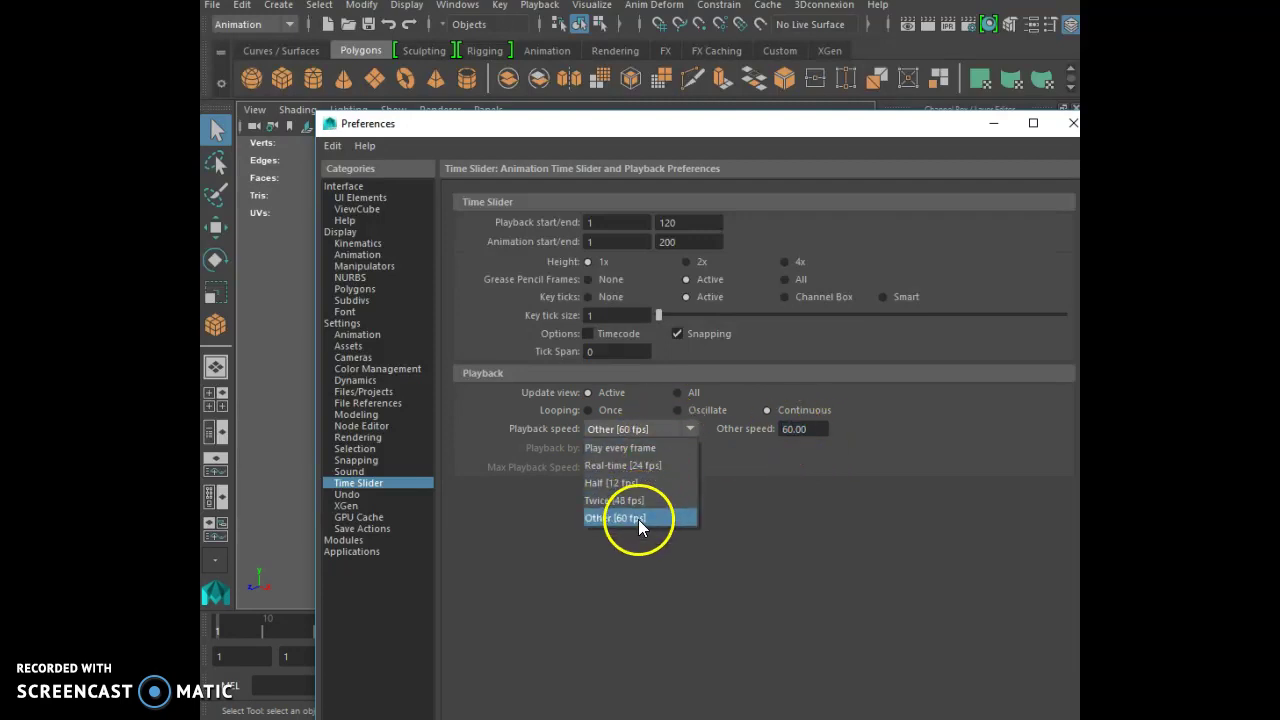
left_click(820, 430)
left_click_drag(814, 430, 744, 446)
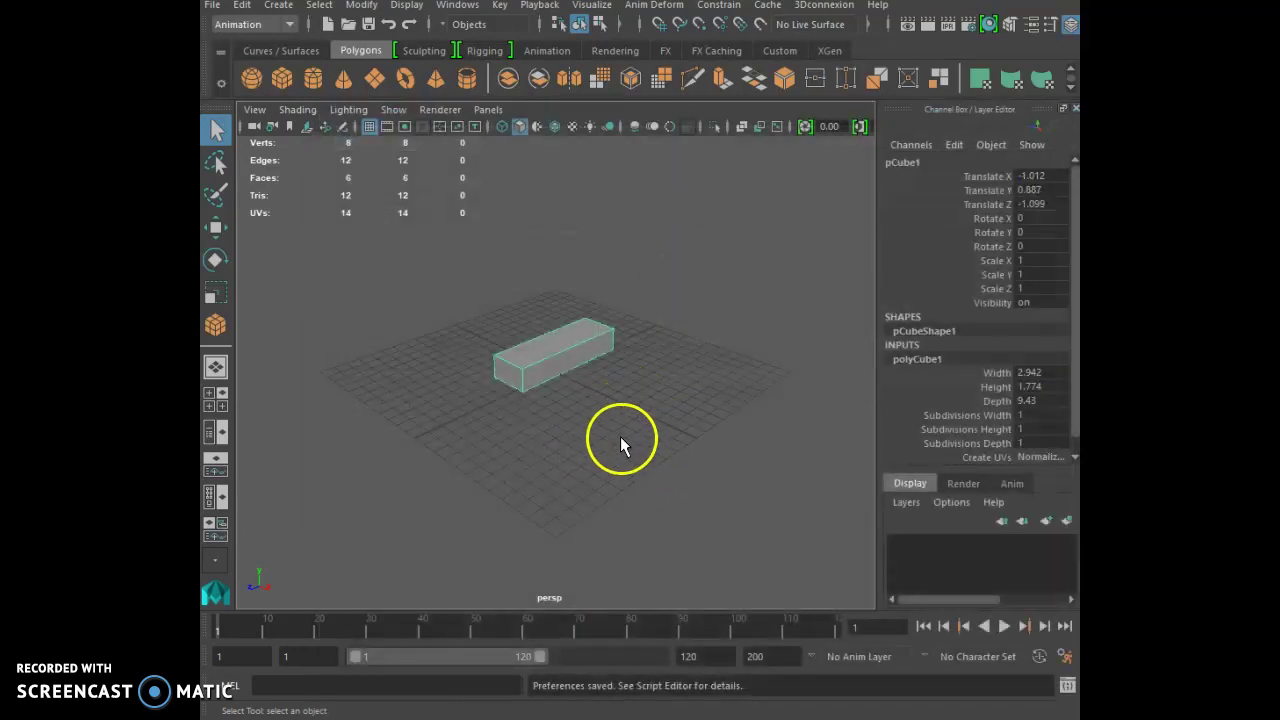
Step: Set the end of the playback range to frame 60
mouse_move(620, 437)
left_mouse_down("alt")
mouse_move(600, 463)
mouse_move(617, 434)
mouse_move(620, 449)
left_mouse_up("alt")
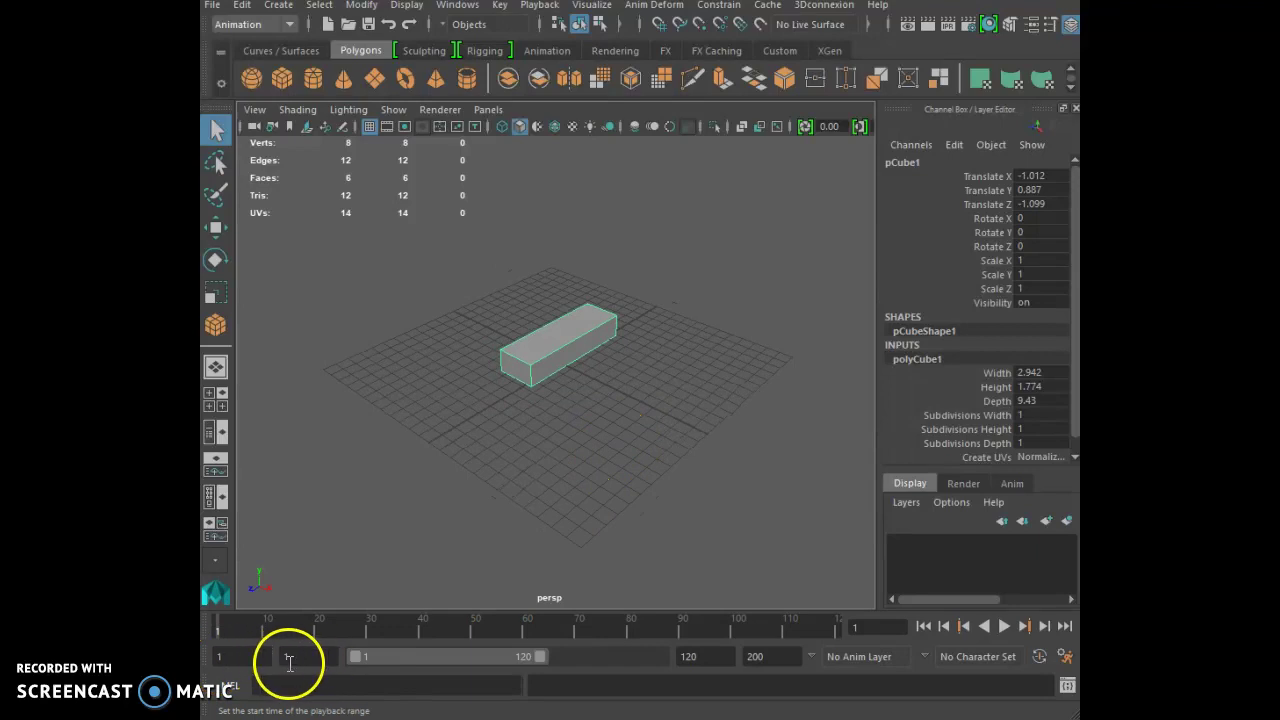
left_click(303, 658)
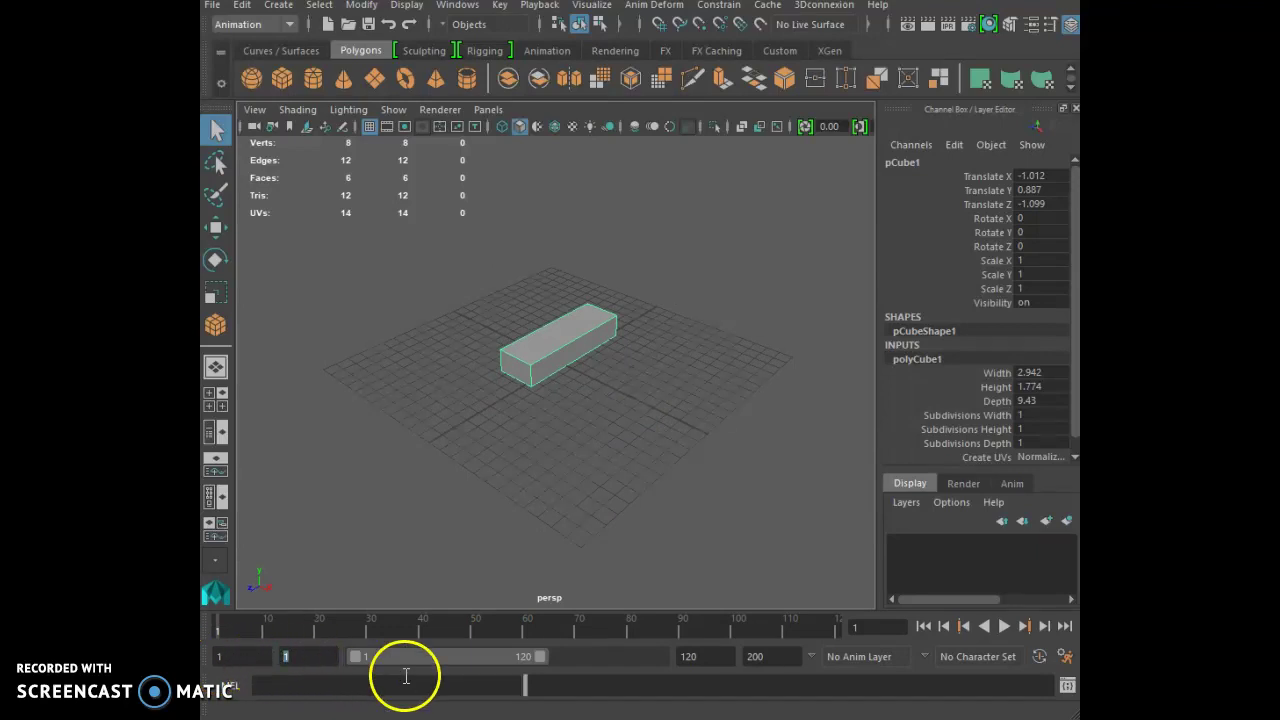
double_click(690, 657)
type("60")
key("Return")
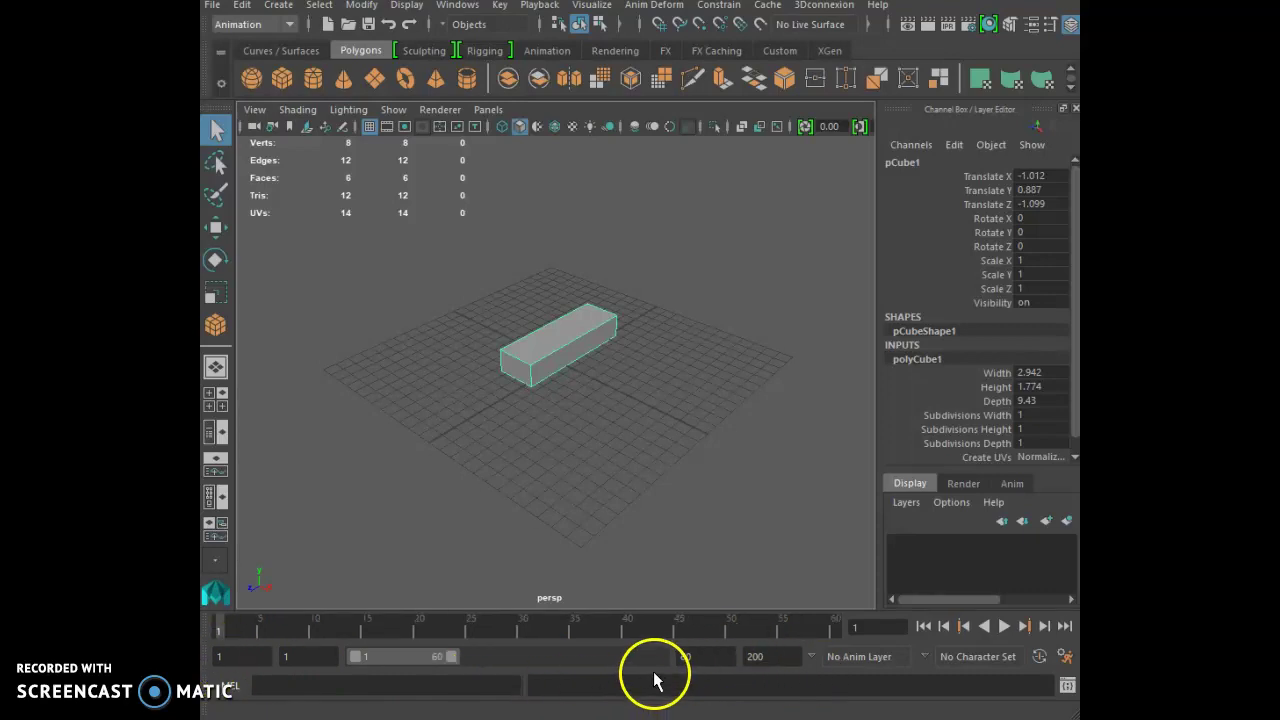
double_click(748, 658)
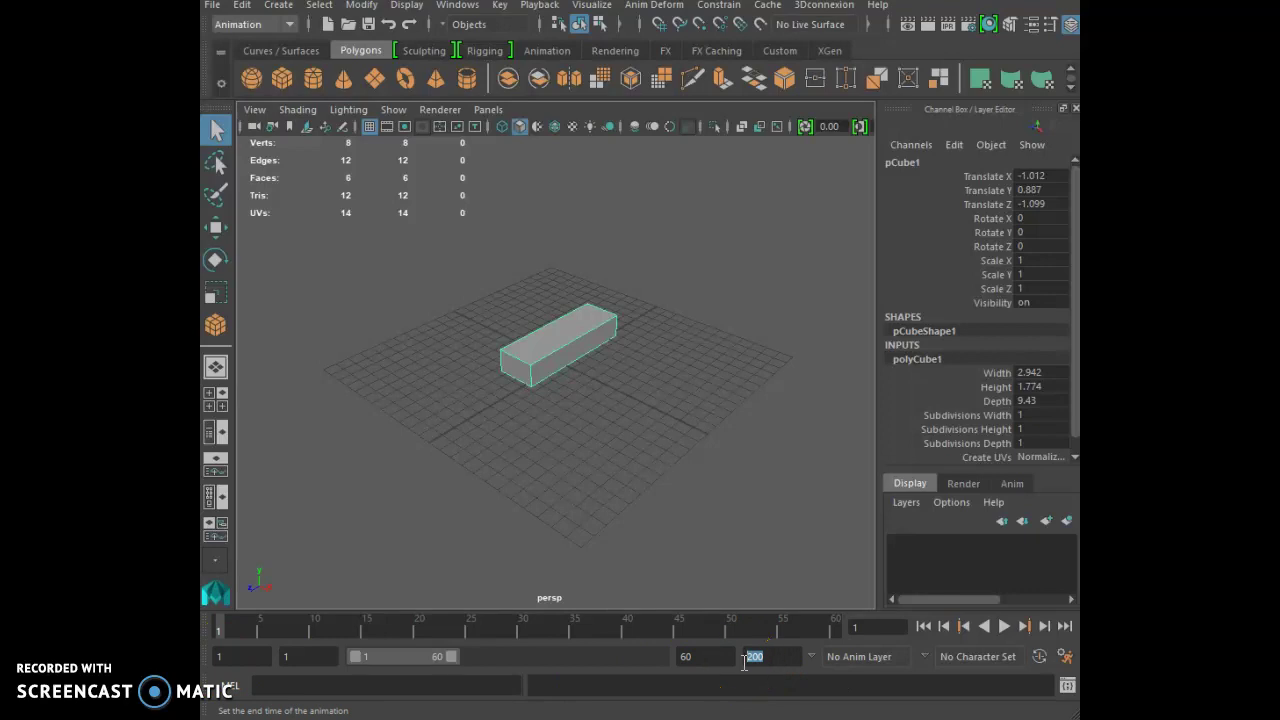
left_click(298, 656)
double_click(686, 657)
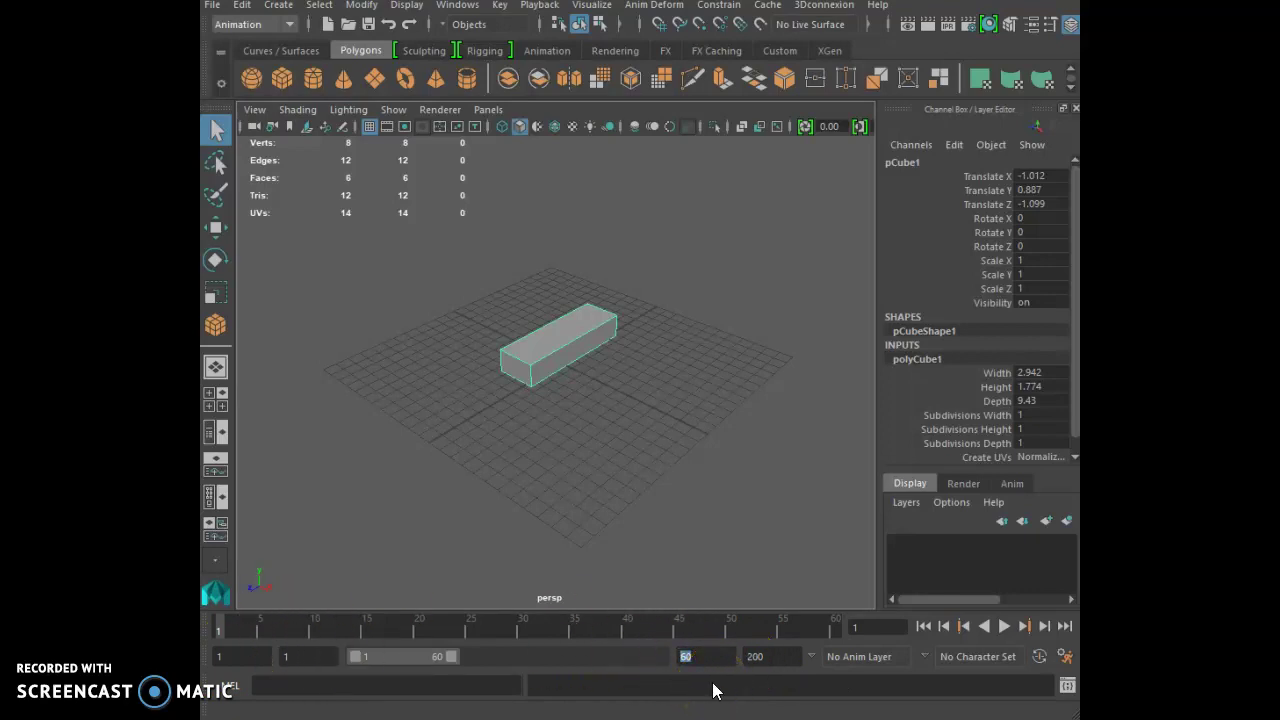
left_click(391, 677)
Step: Play the timeline from frame 1 and stop the playback
left_click(224, 626)
key("alt+v")
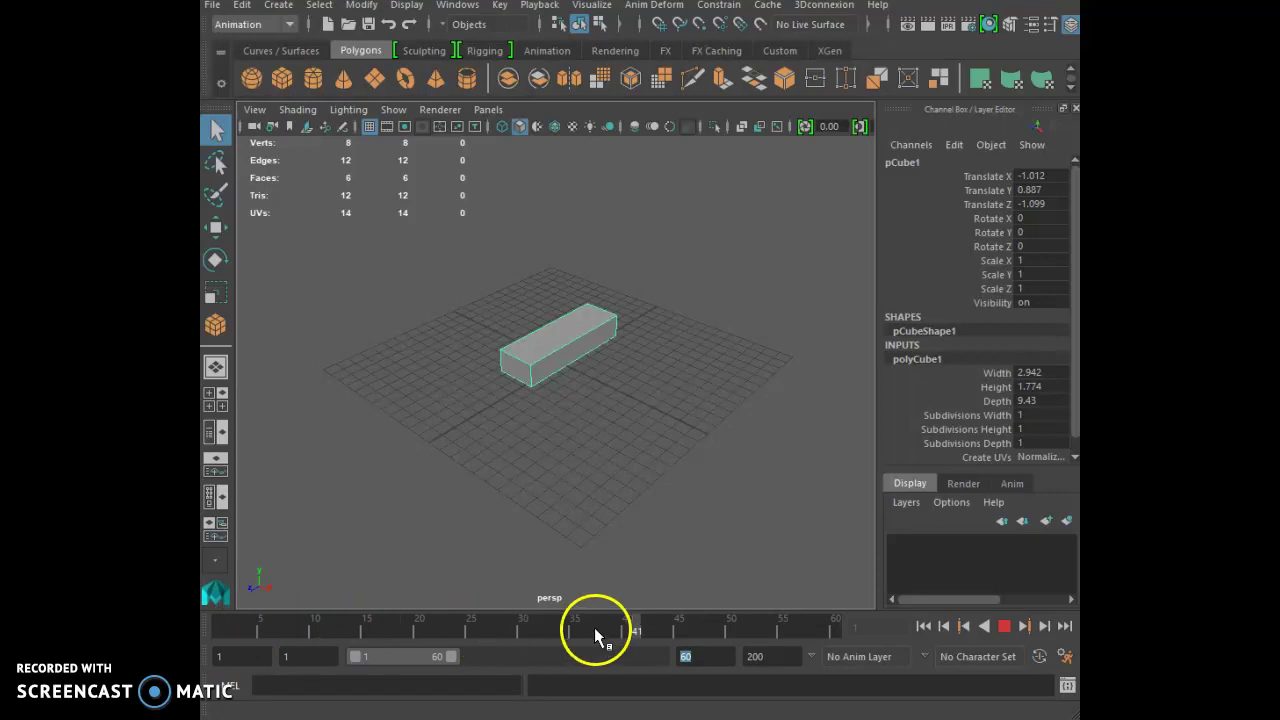
key("alt+v")
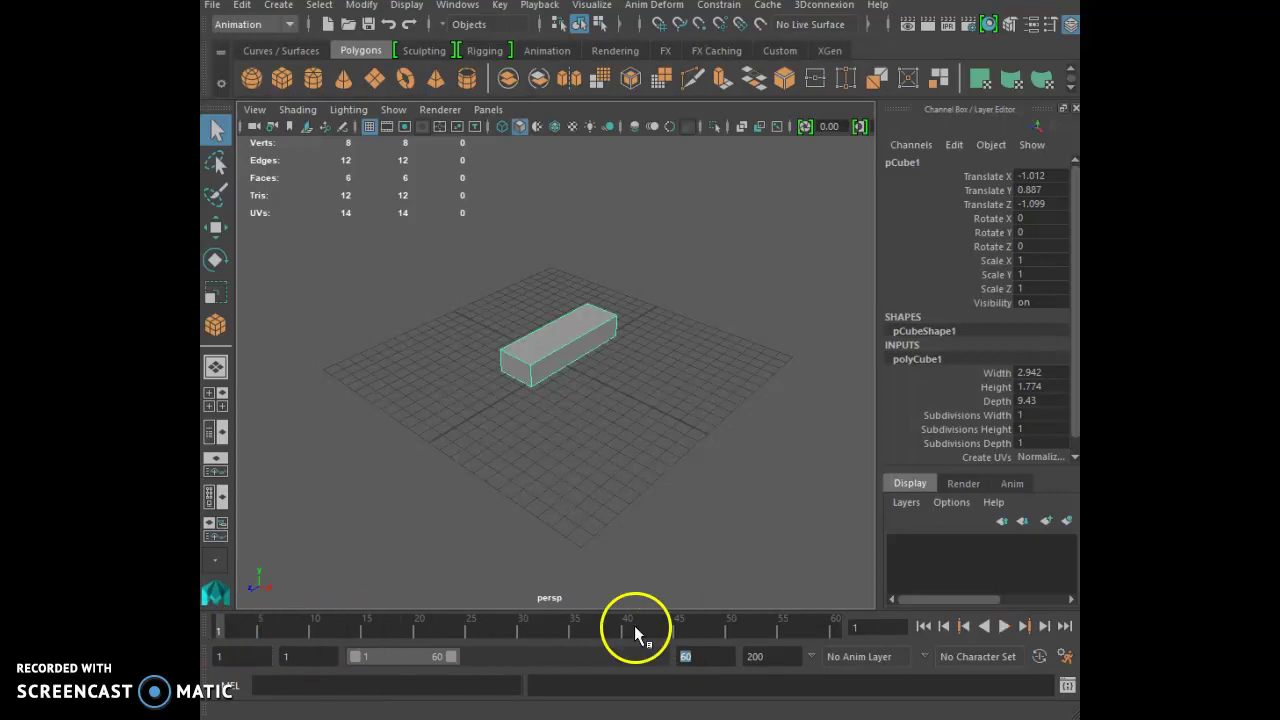
left_click(1026, 630)
left_click(1052, 628)
mouse_move(223, 623)
left_mouse_down()
mouse_move(695, 626)
mouse_move(205, 640)
mouse_move(220, 569)
left_mouse_up()
left_click_drag(306, 613, 334, 568)
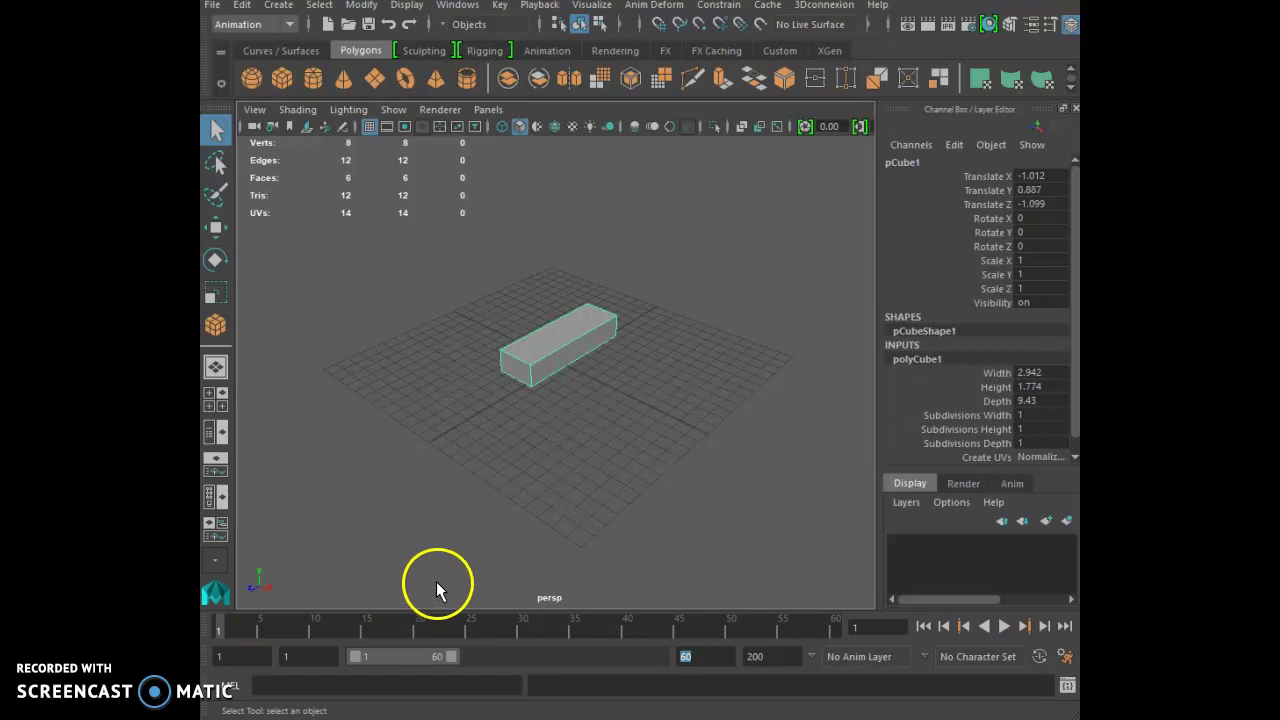
Step: Set a keyframe on all of the box's transform channels at frame 1
left_click_drag(265, 621, 228, 631)
left_click(543, 337)
key("s")
key("ctrl+z")
key("s")
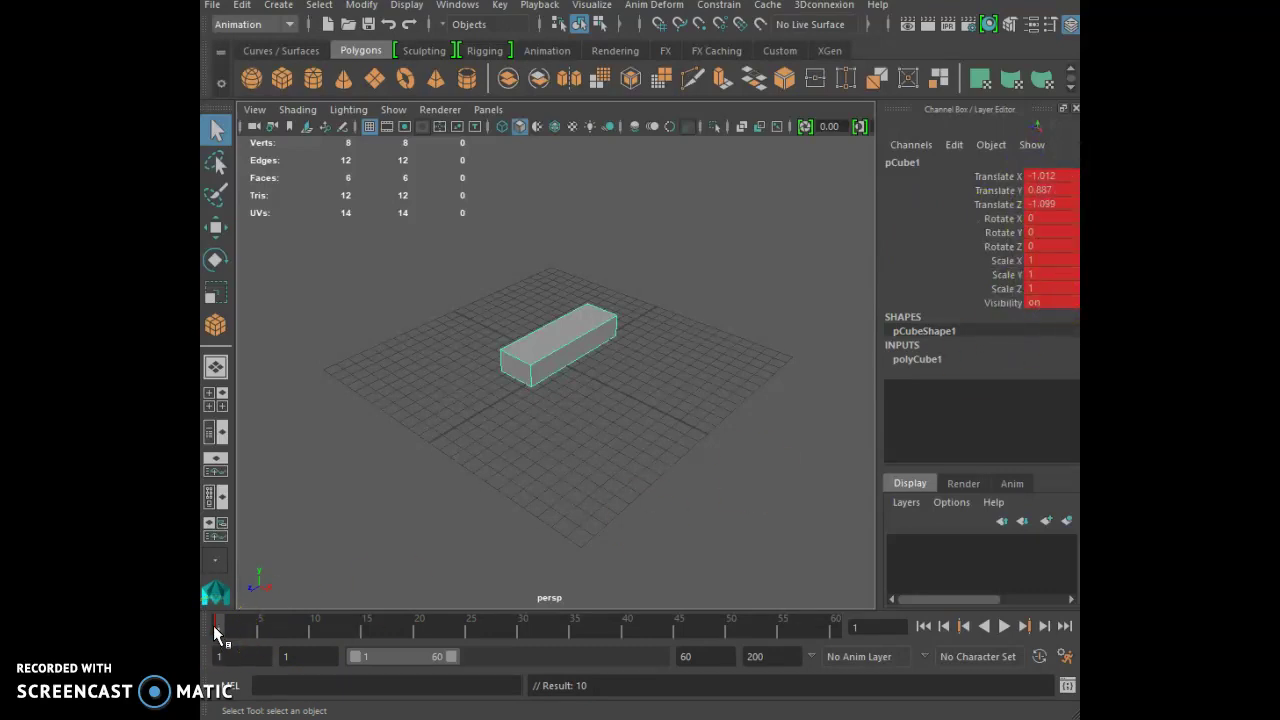
Step: At frame 60, set the box's Rotate Y to 359 and keyframe all its transform channels
mouse_move(219, 629)
left_mouse_down()
mouse_move(571, 627)
mouse_move(929, 647)
left_mouse_up()
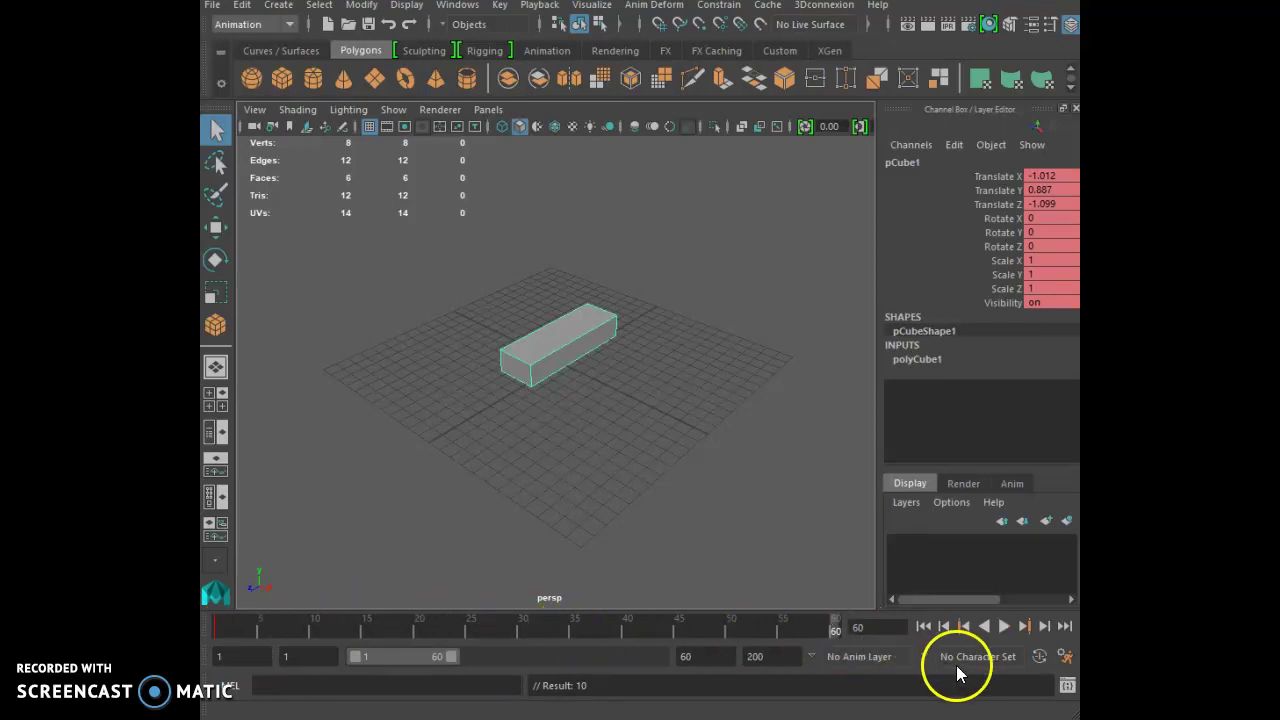
key("s")
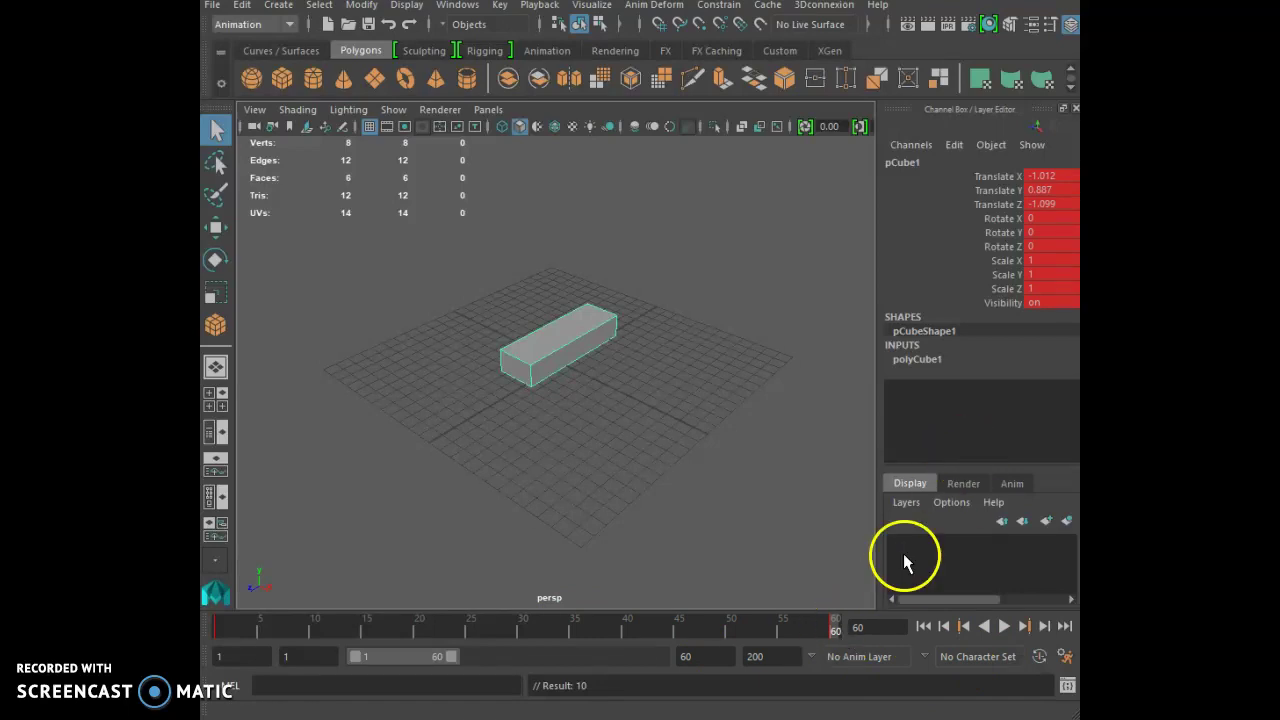
key("ctrl+z")
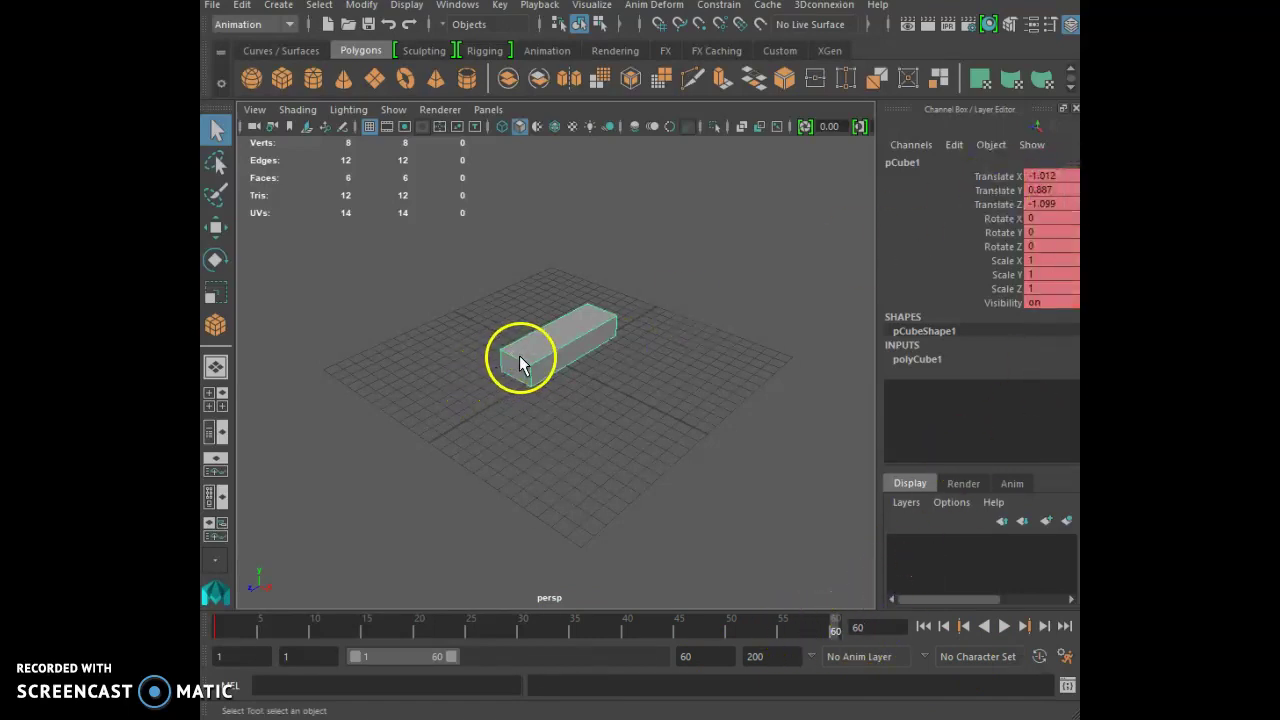
left_click(215, 262)
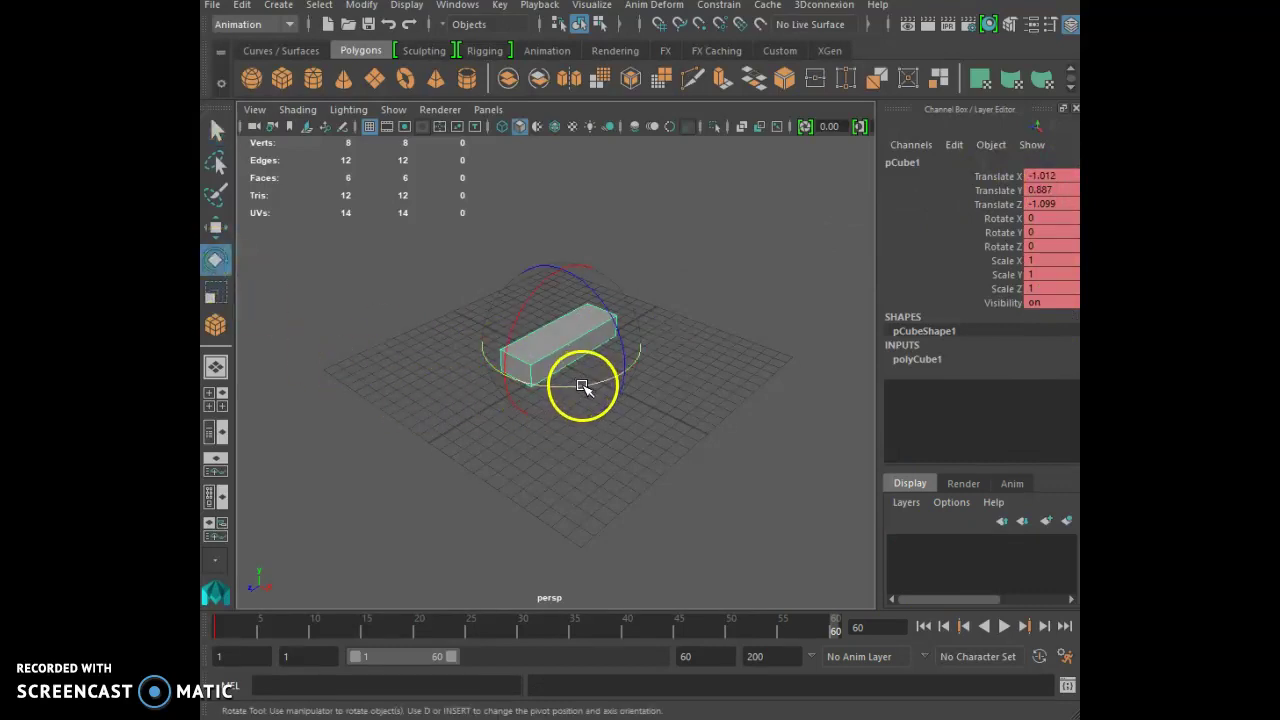
mouse_move(576, 388)
left_mouse_down()
mouse_move(471, 370)
mouse_move(570, 391)
left_mouse_up()
double_click(1046, 233)
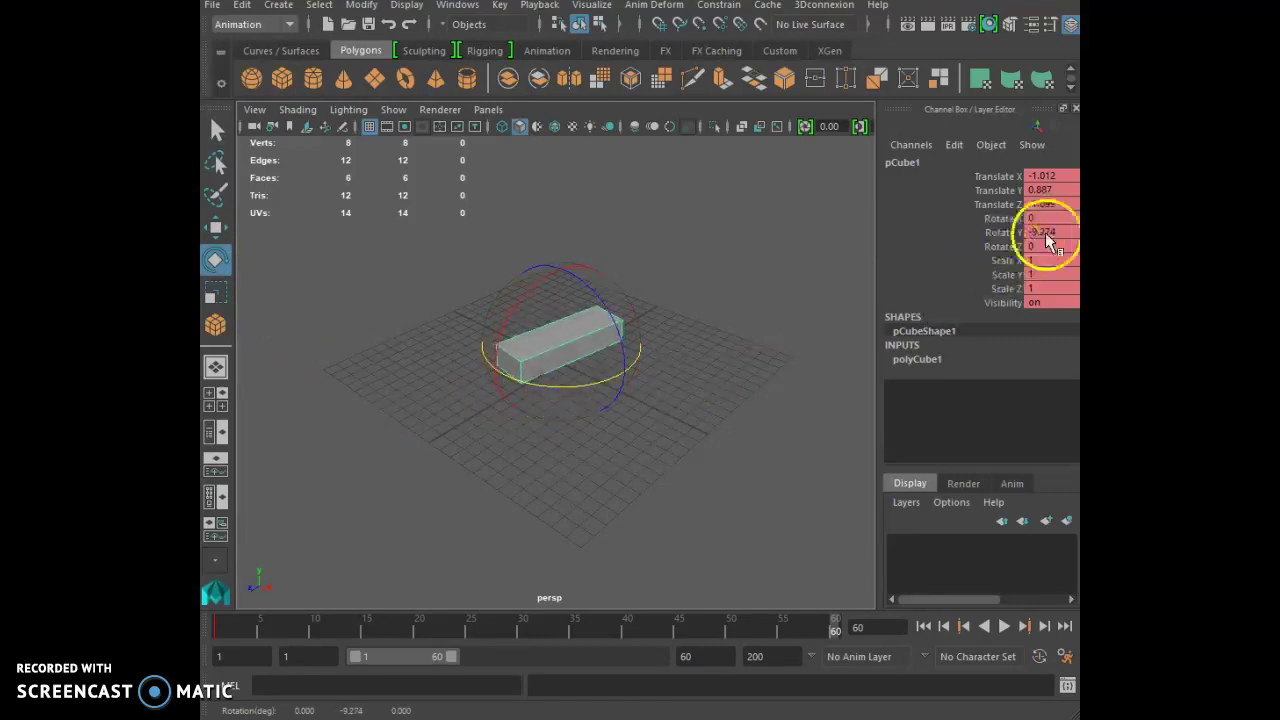
type("359")
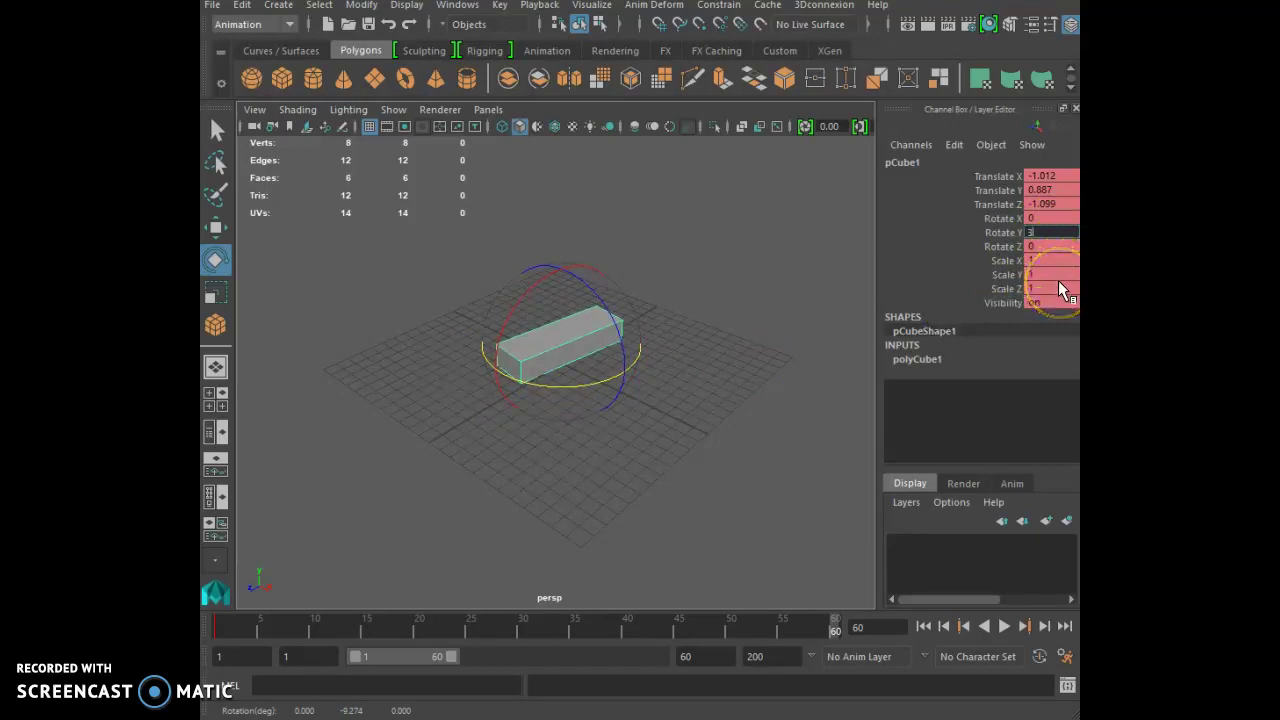
key("Return")
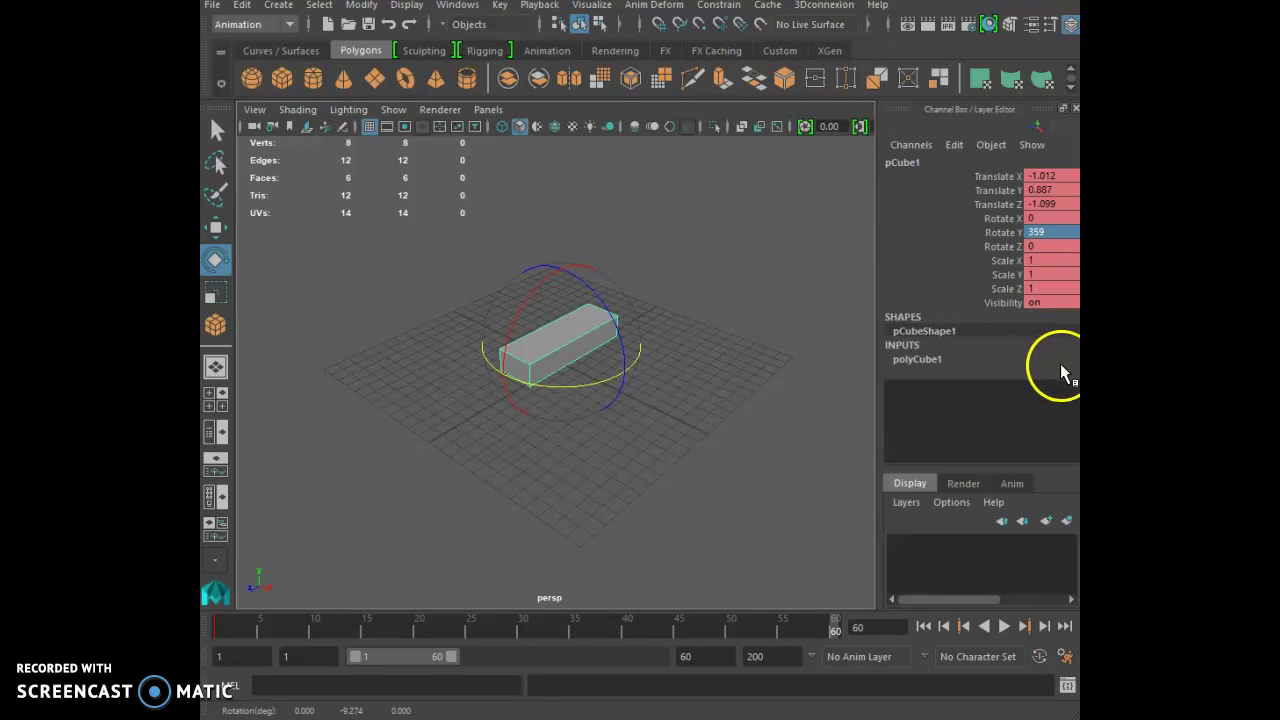
key("s")
Step: Play back the box's rotation animation, stop it and return to frame 1
key("alt+v")
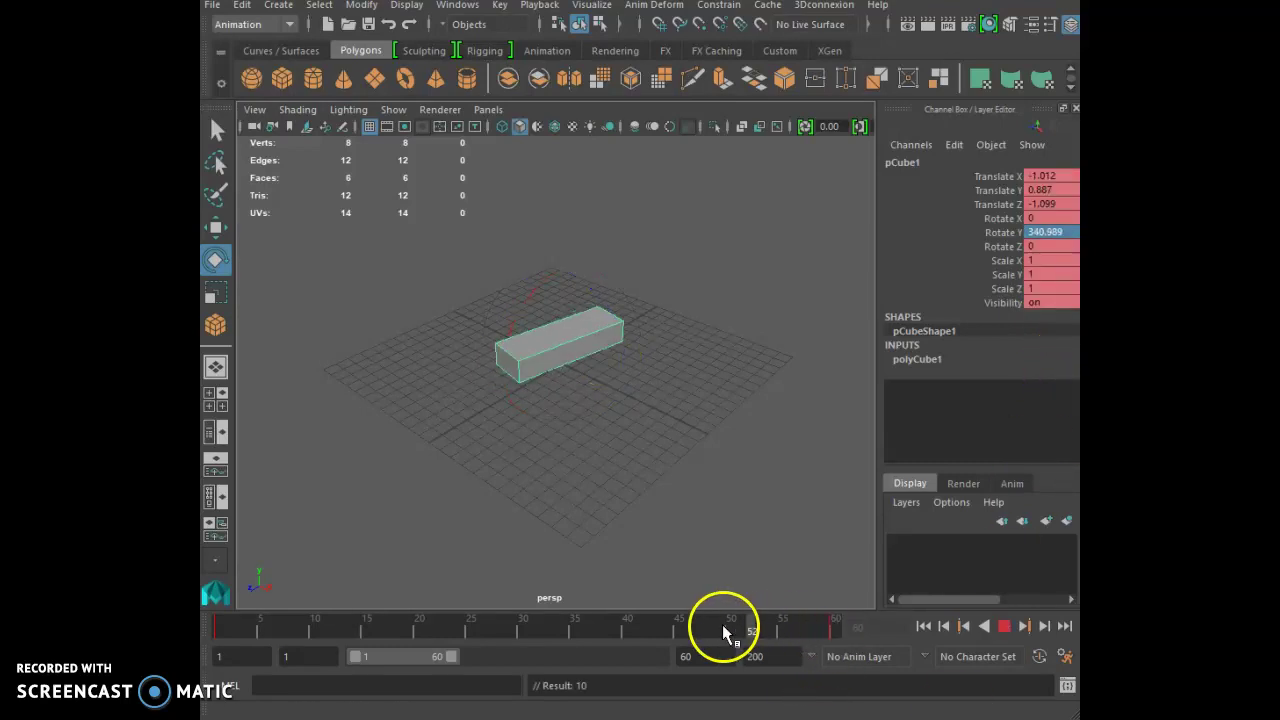
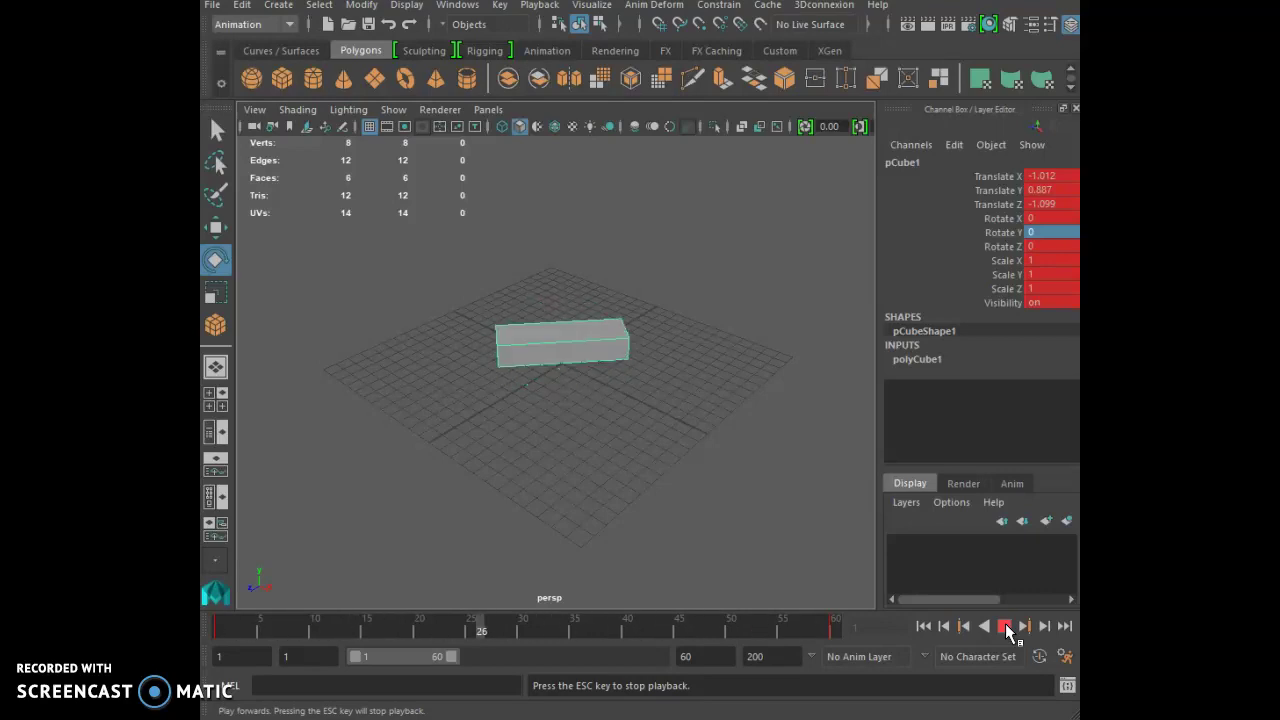
left_click(1005, 626)
left_click(945, 628)
left_click(923, 626)
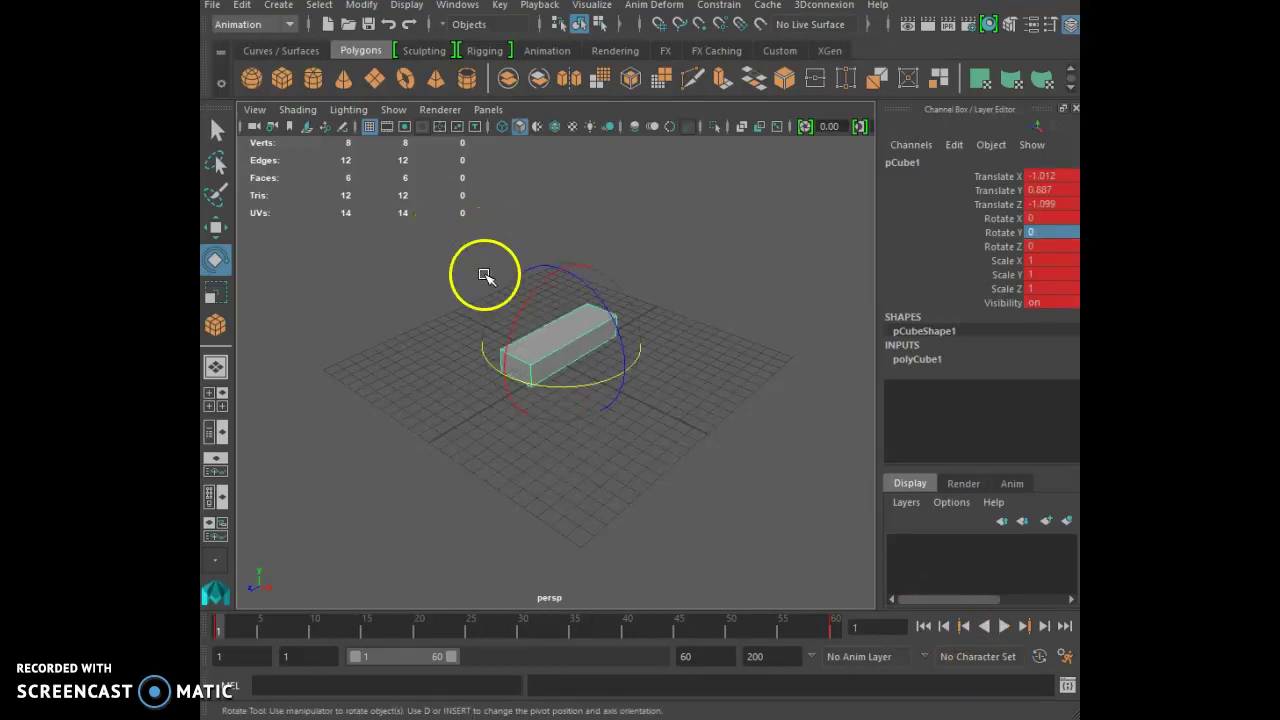
Step: Reselect the box with the Move tool active and open the Graph Editor for its animation curves
left_click(288, 272)
key("w")
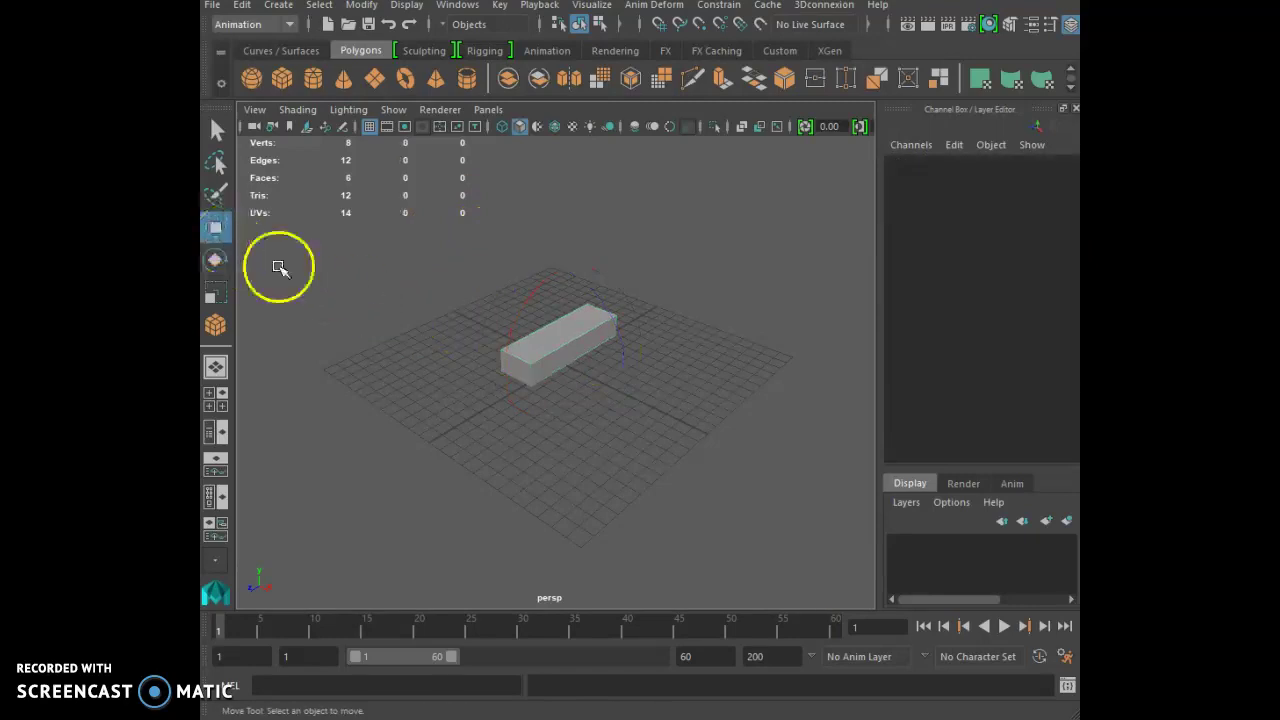
left_click(540, 343)
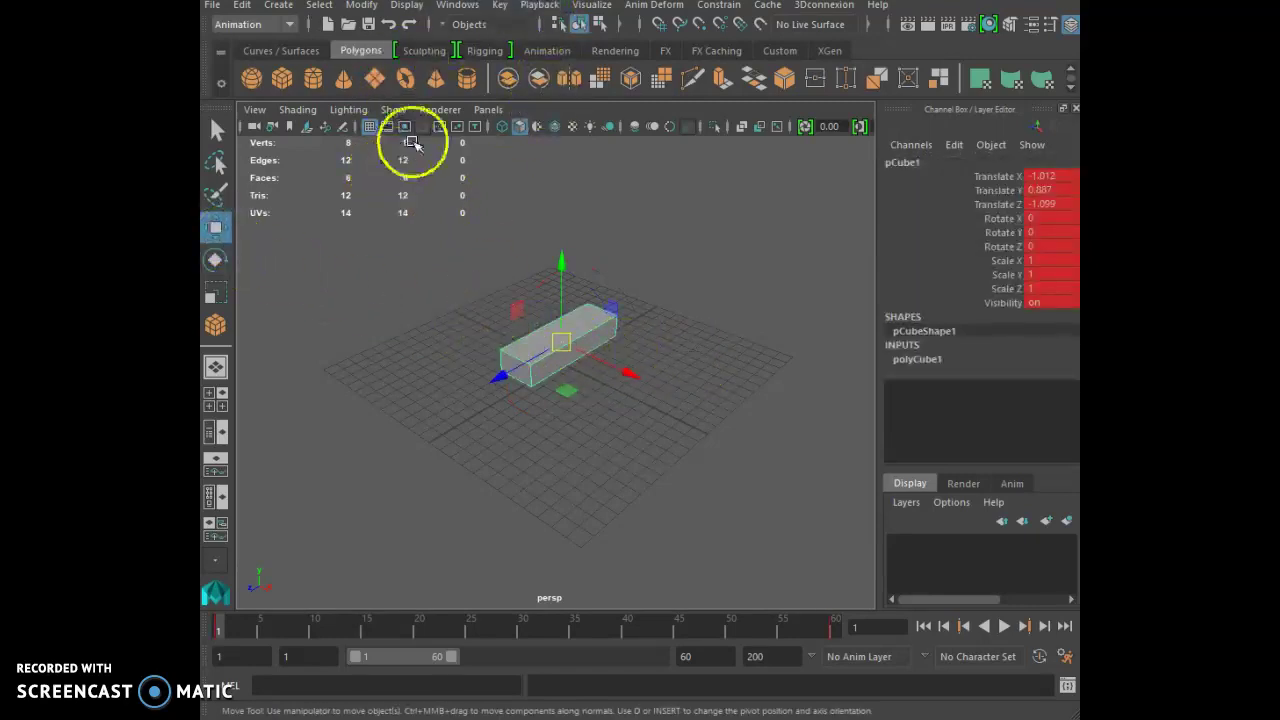
left_click(457, 5)
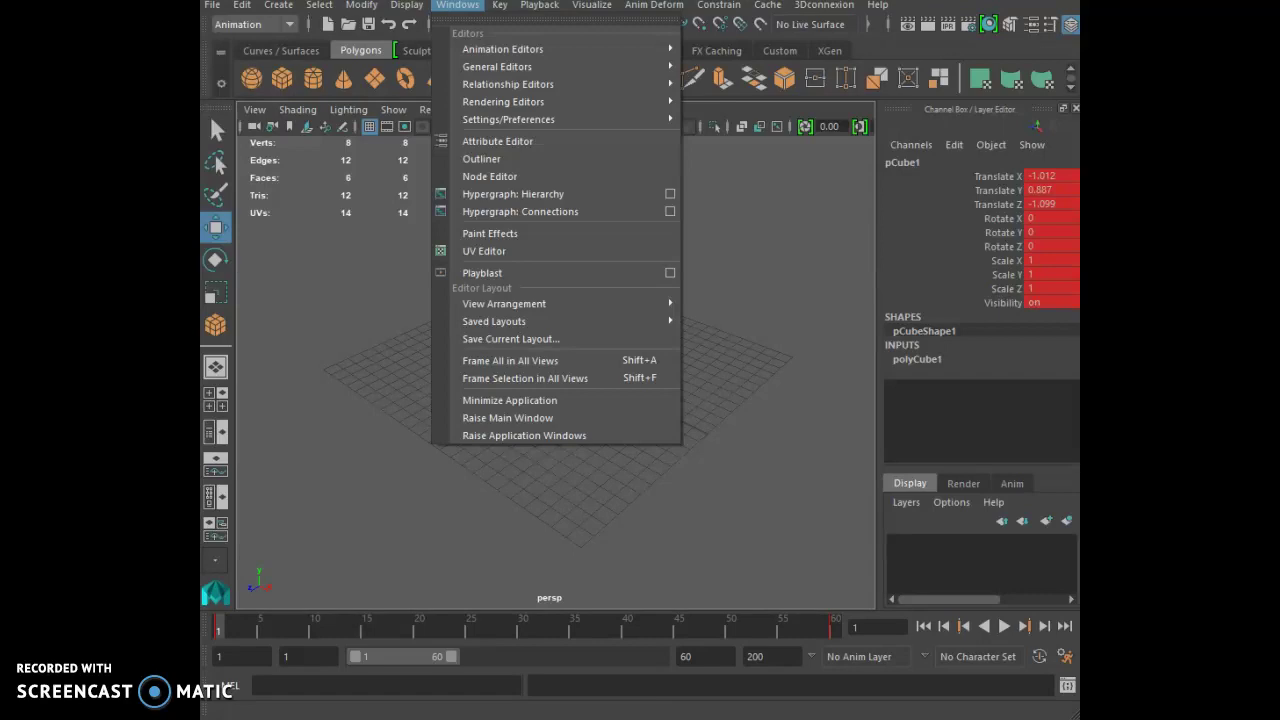
mouse_move(472, 55)
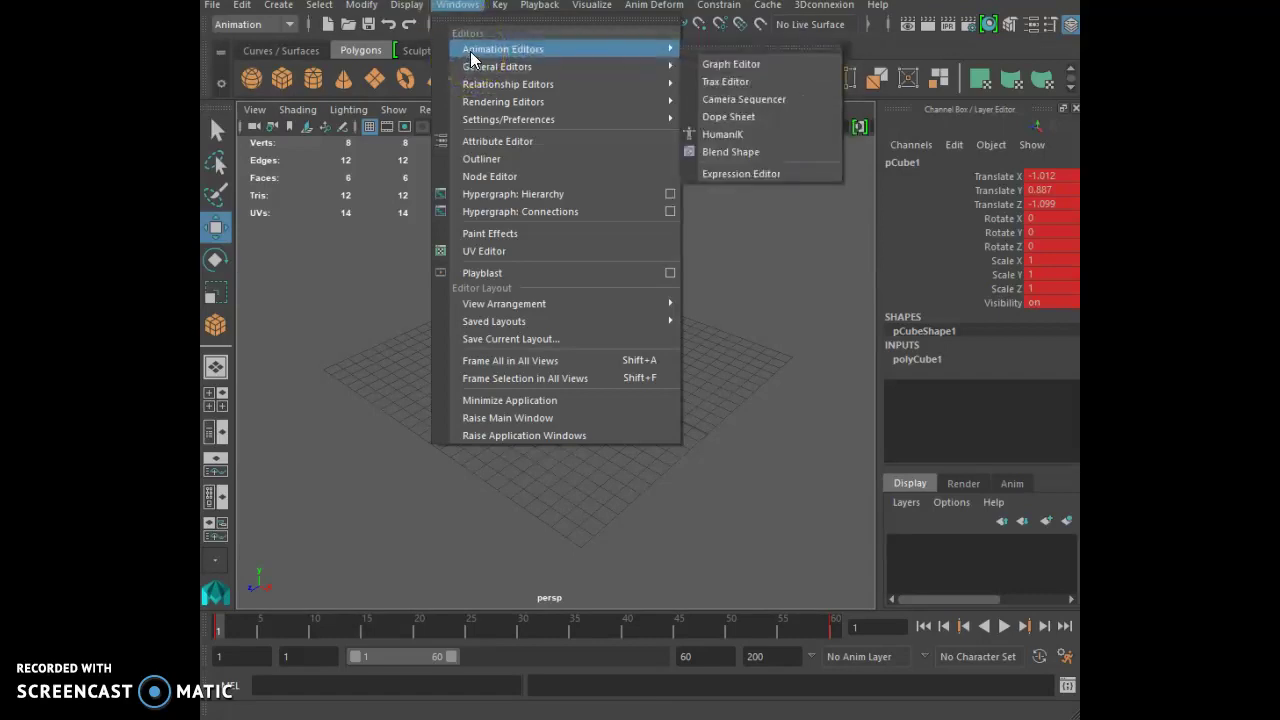
left_click(731, 64)
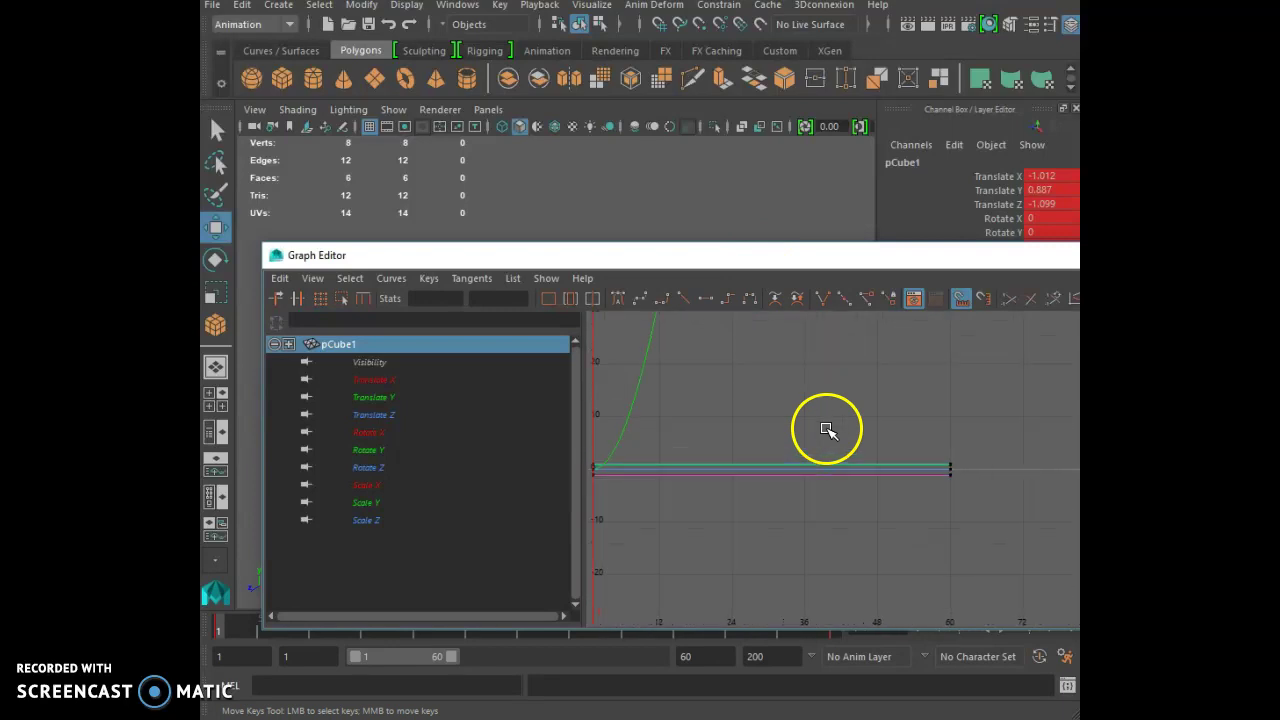
Step: Frame all of the box's animation curves and narrow the Graph Editor window to fit the screen
key("a")
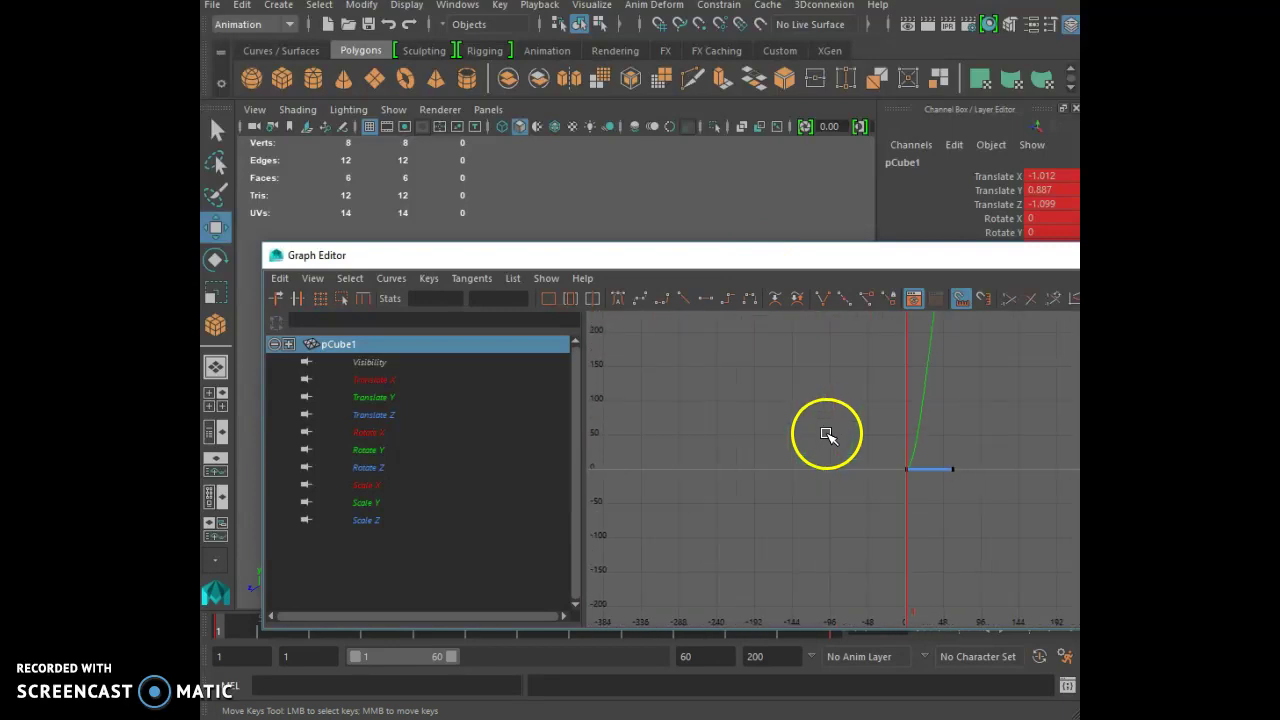
right_click_drag(980, 429, 794, 438, "alt")
middle_click_drag(794, 438, 779, 436, "alt")
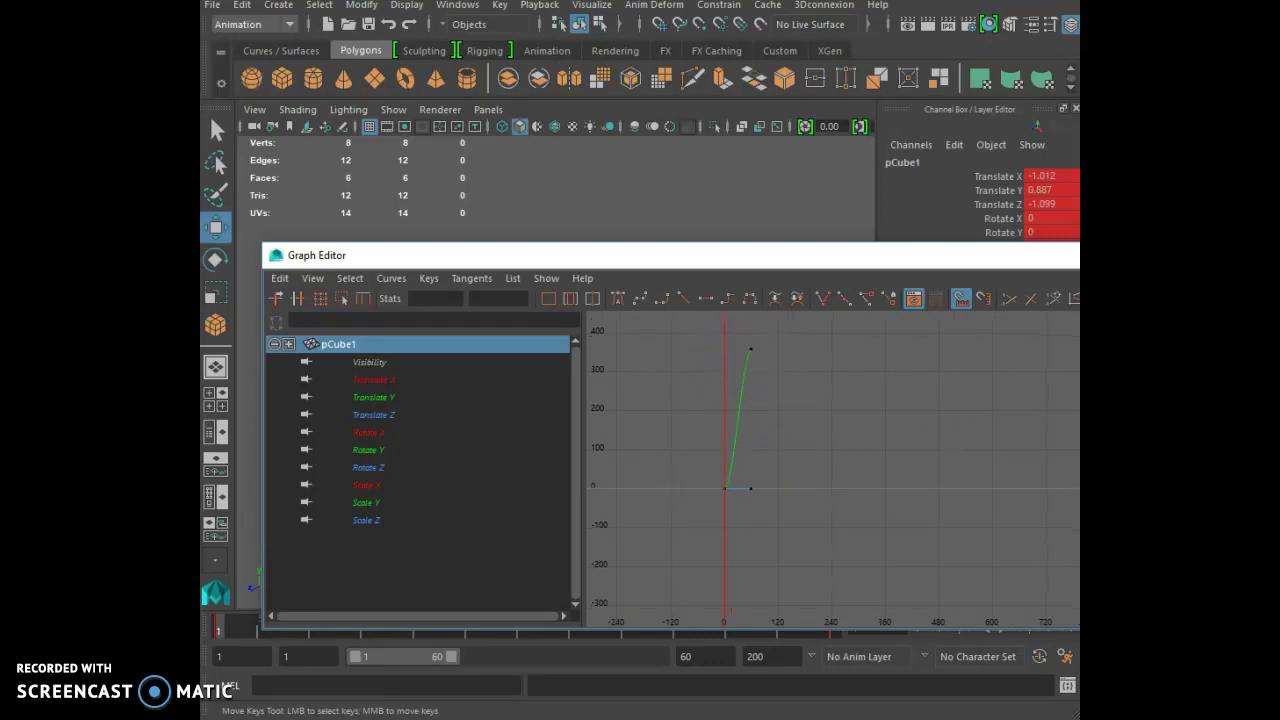
left_click_drag(1078, 429, 1037, 429)
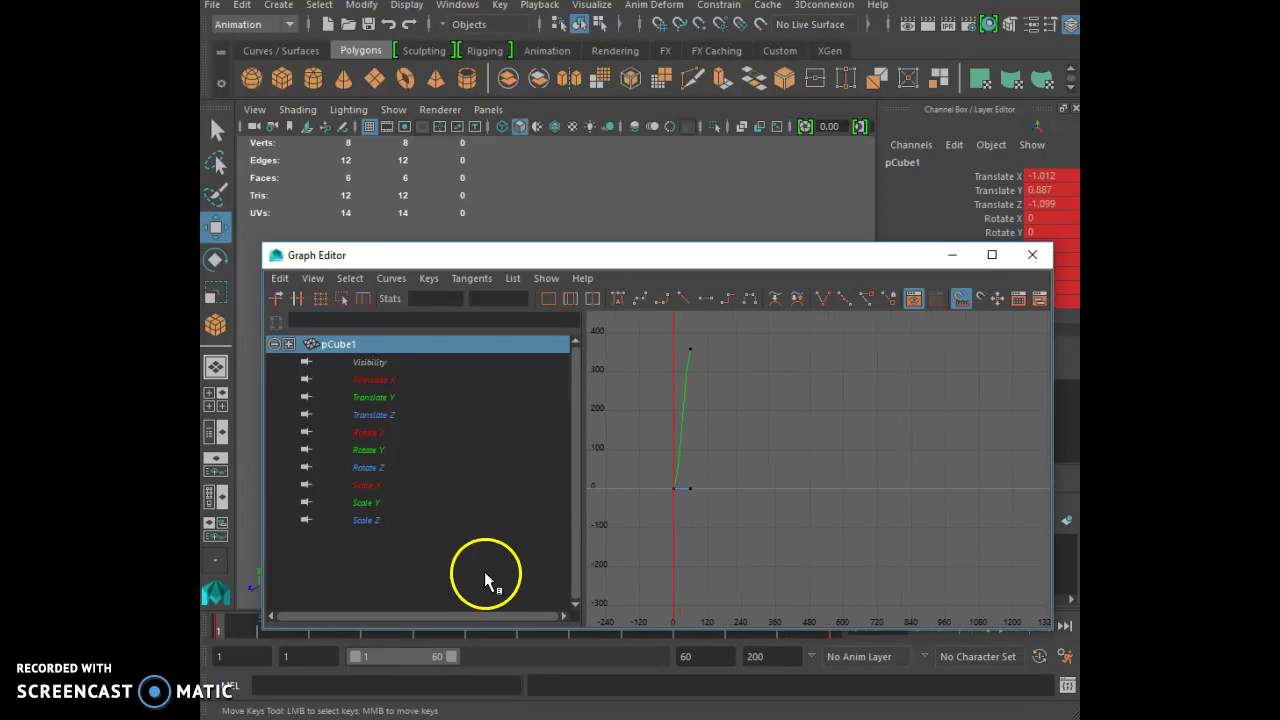
Step: Apply linear tangents to both keys of the box's Rotate Y curve and close the Graph Editor
left_click(365, 452)
left_click_drag(837, 386, 712, 387)
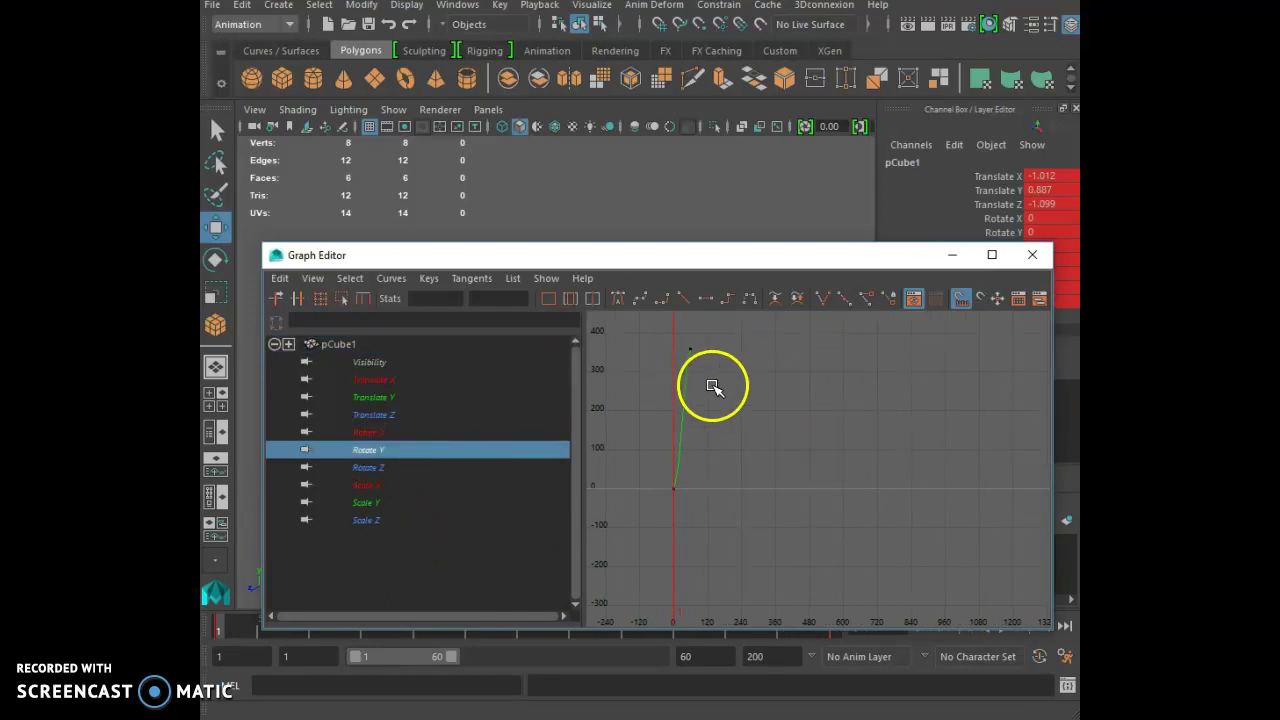
left_click_drag(737, 322, 650, 548)
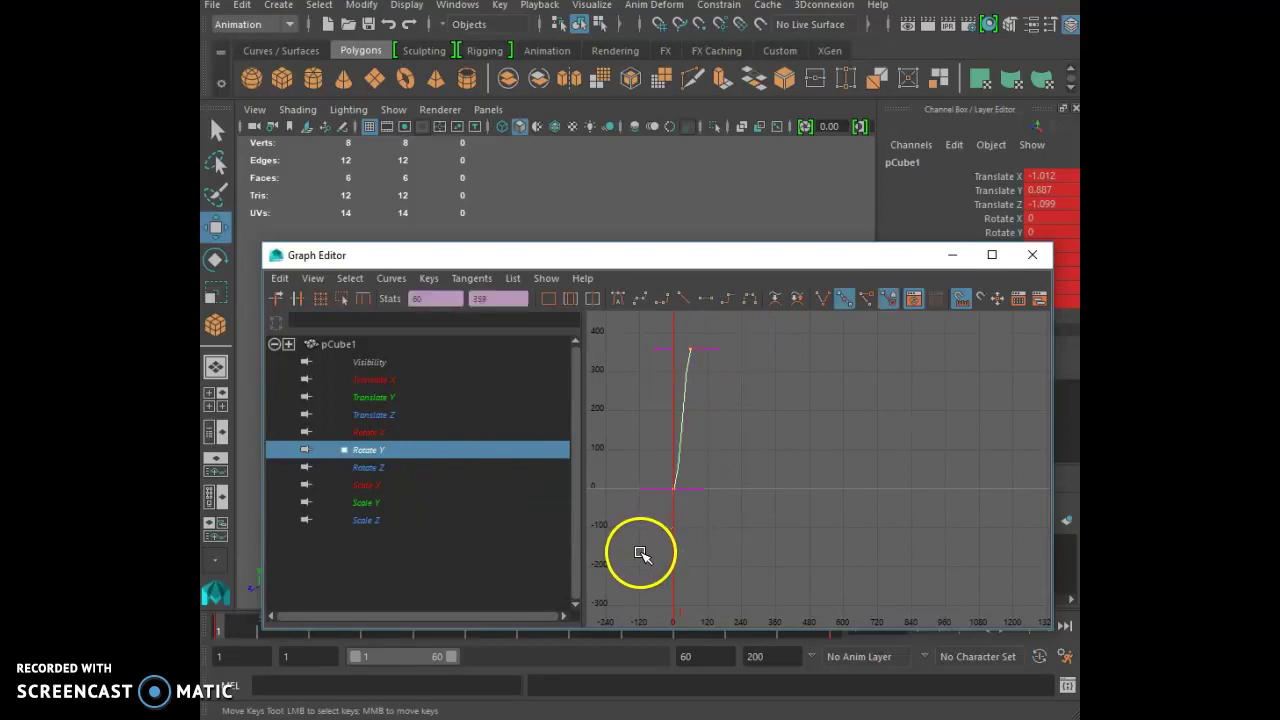
left_click(681, 299)
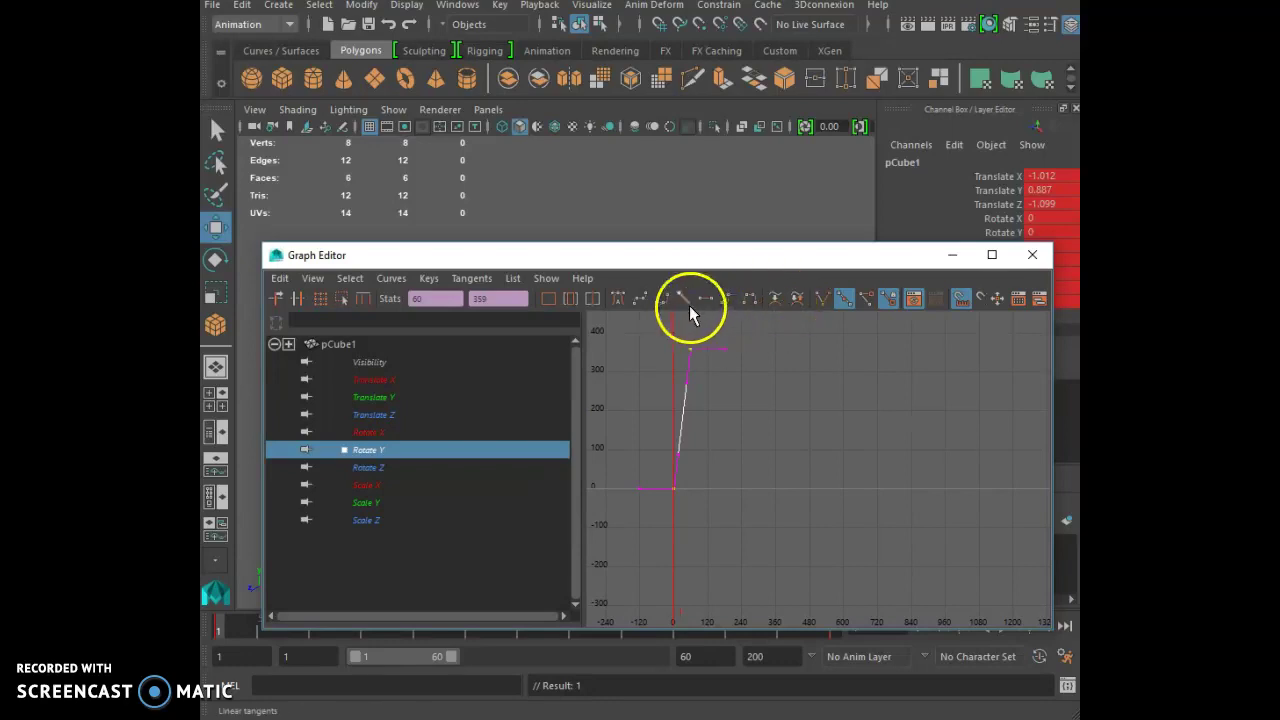
left_click(1034, 256)
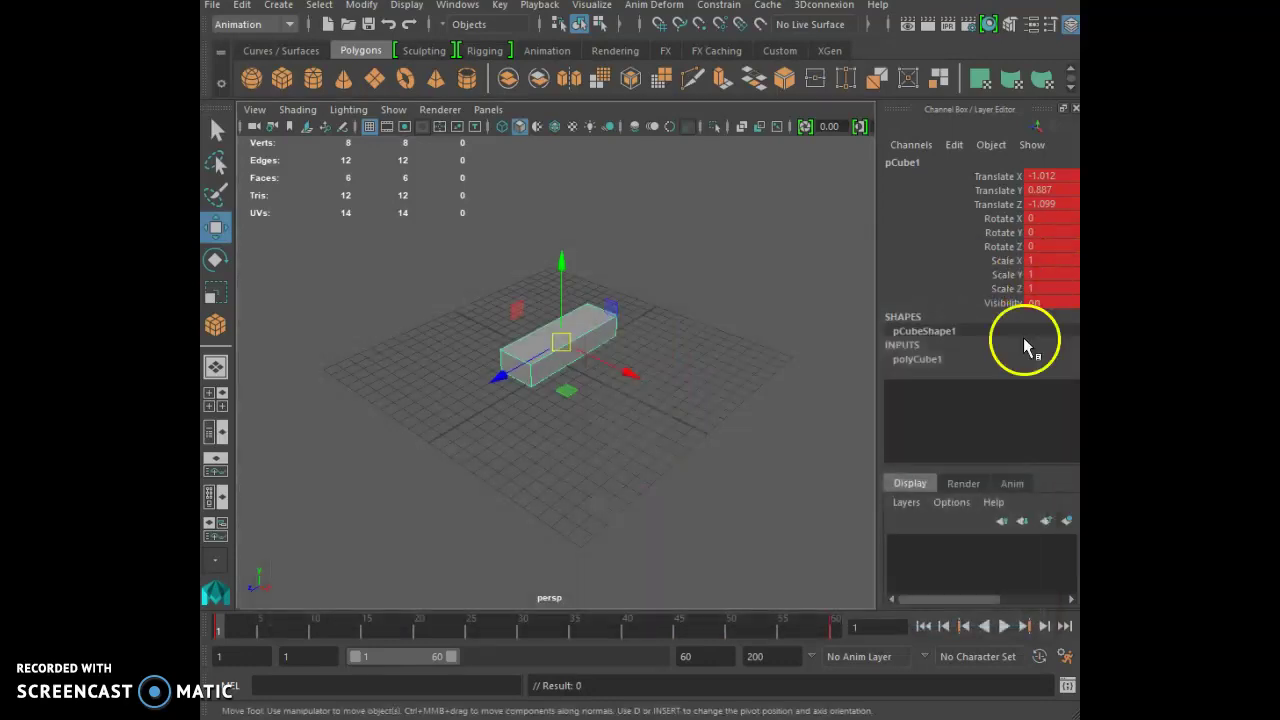
Step: Play back the linear rotation of the box, stop the playback and return to frame 1
left_click(1004, 626)
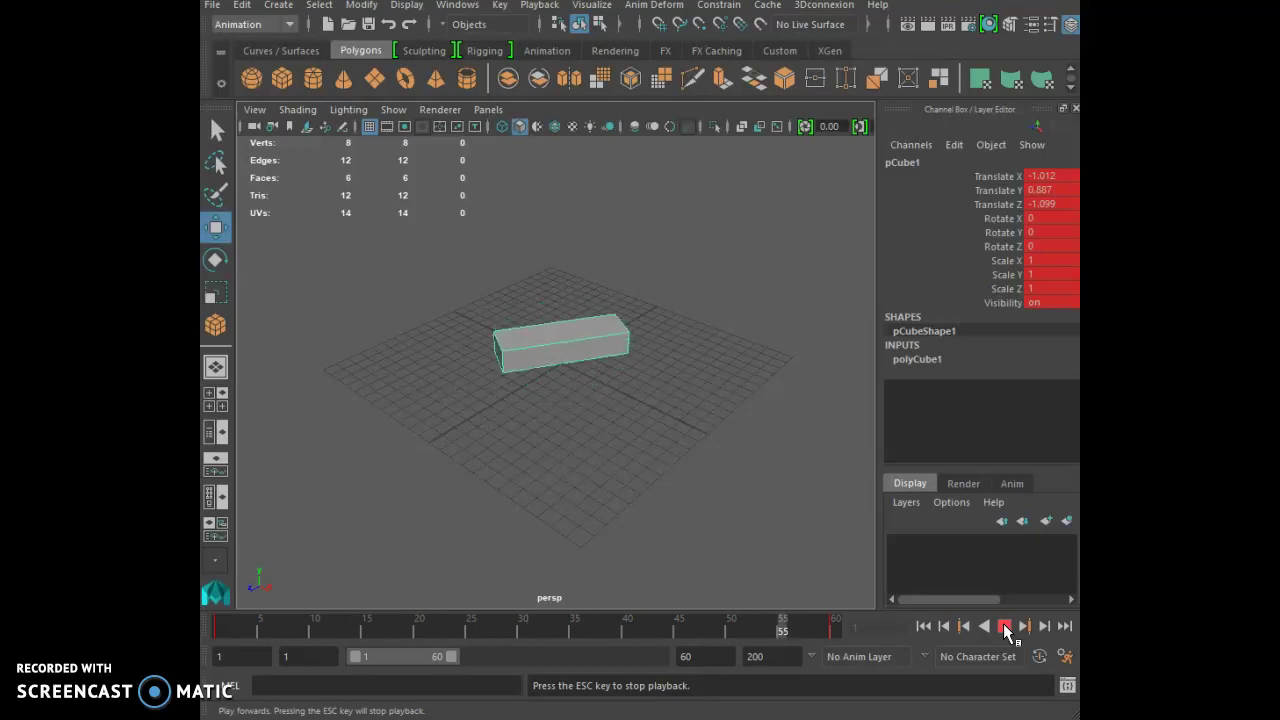
left_click(1005, 627)
left_click(924, 627)
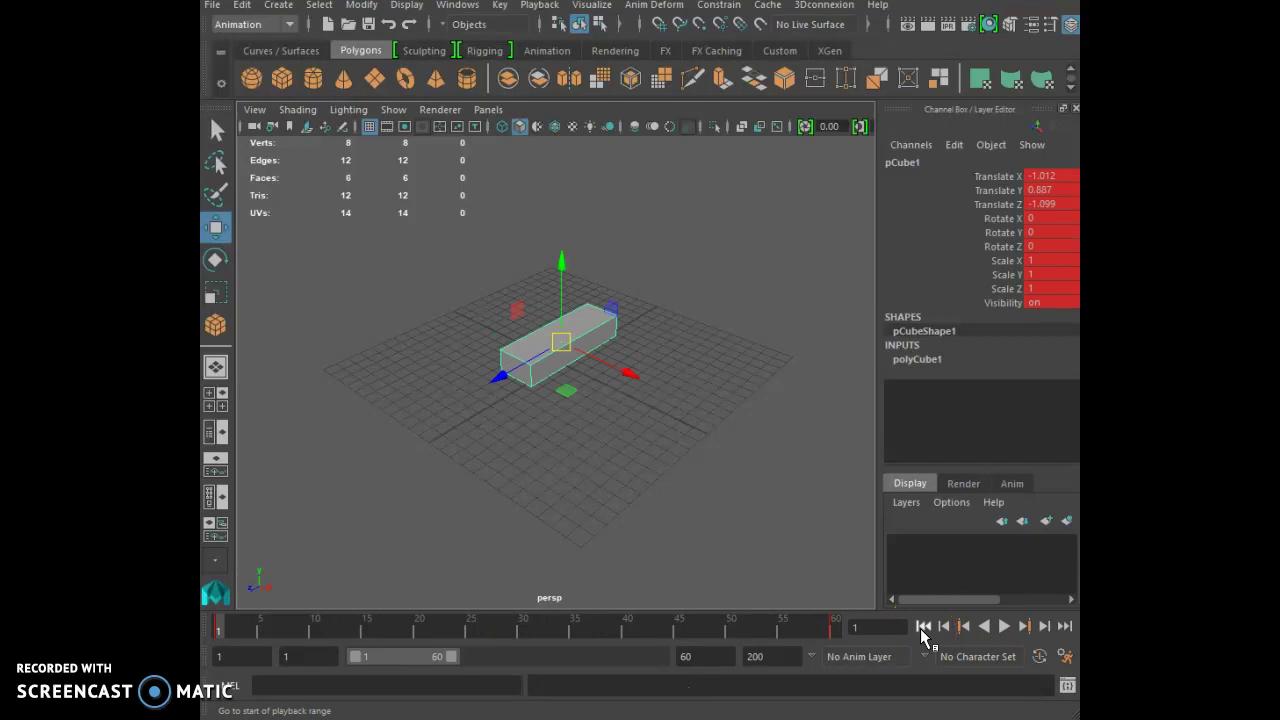
left_click(926, 648)
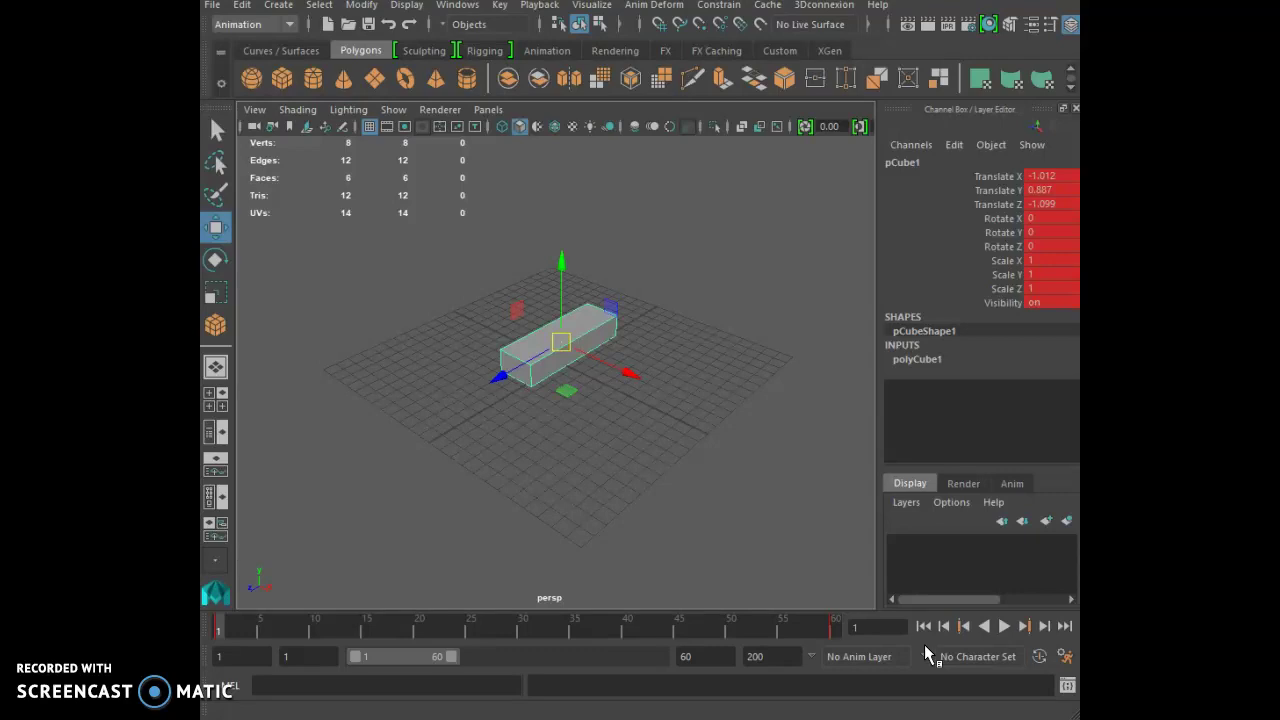
left_click(802, 678)
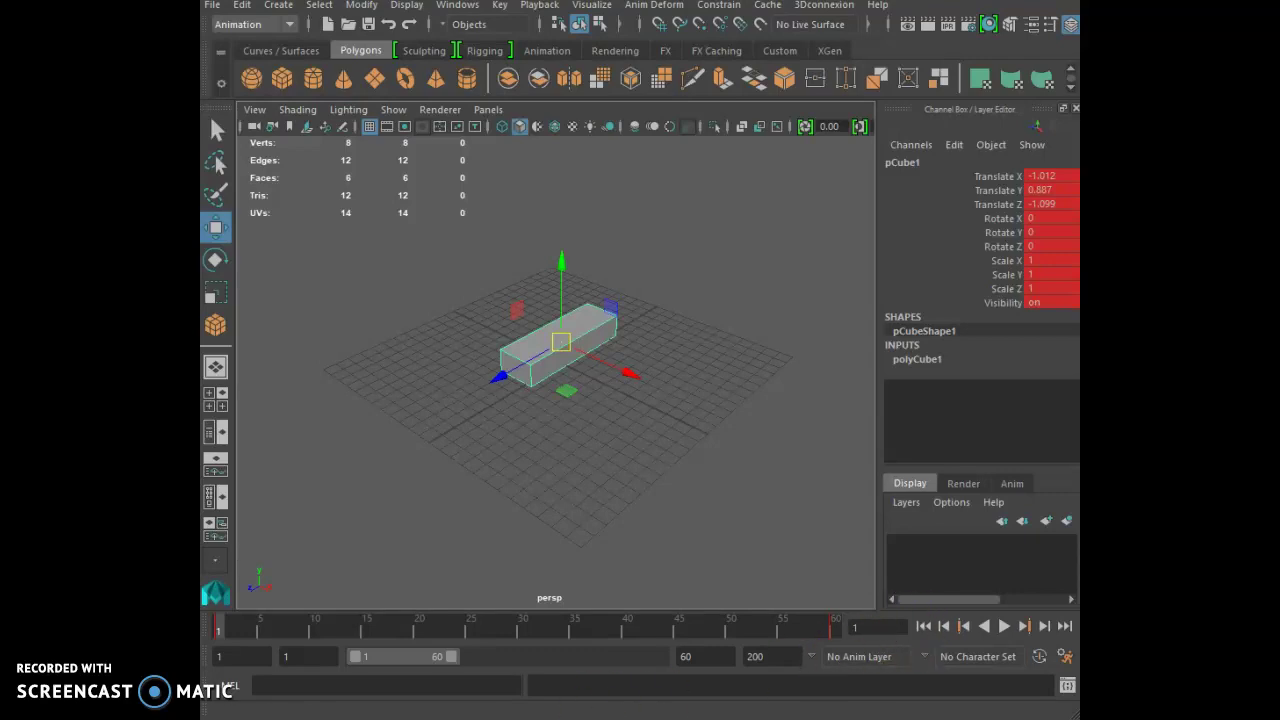